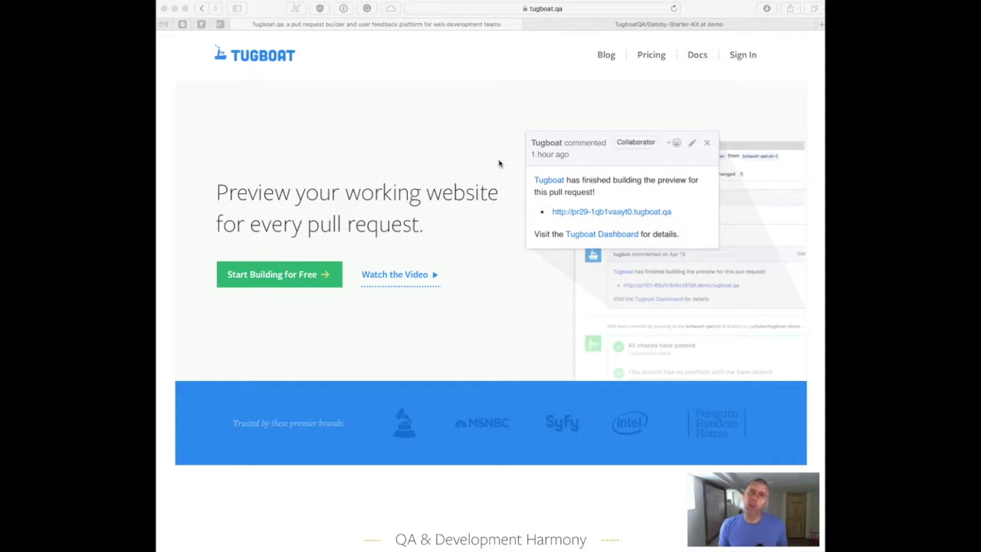
Sign in to the Tugboat dashboard using GitHub as the version control provider.
click(621, 28)
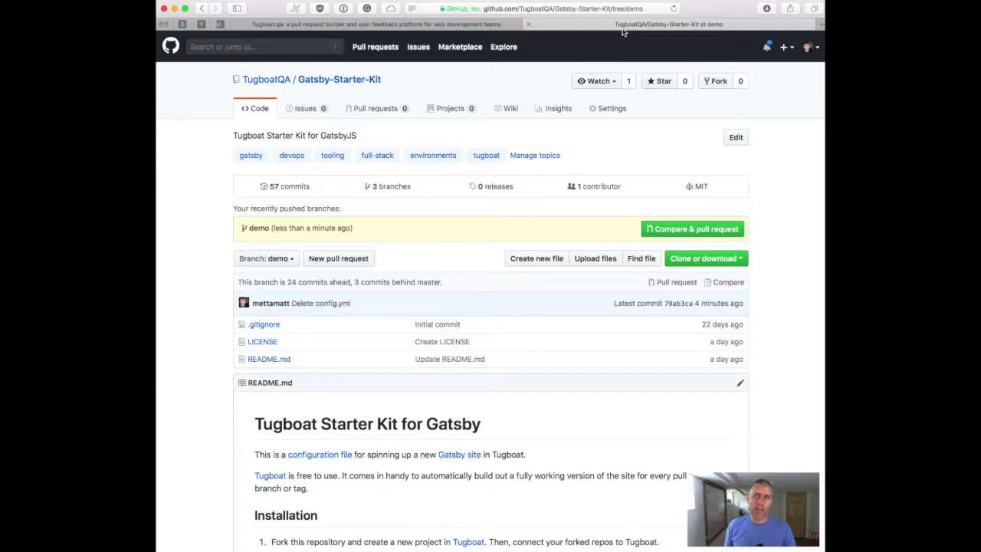
click(493, 25)
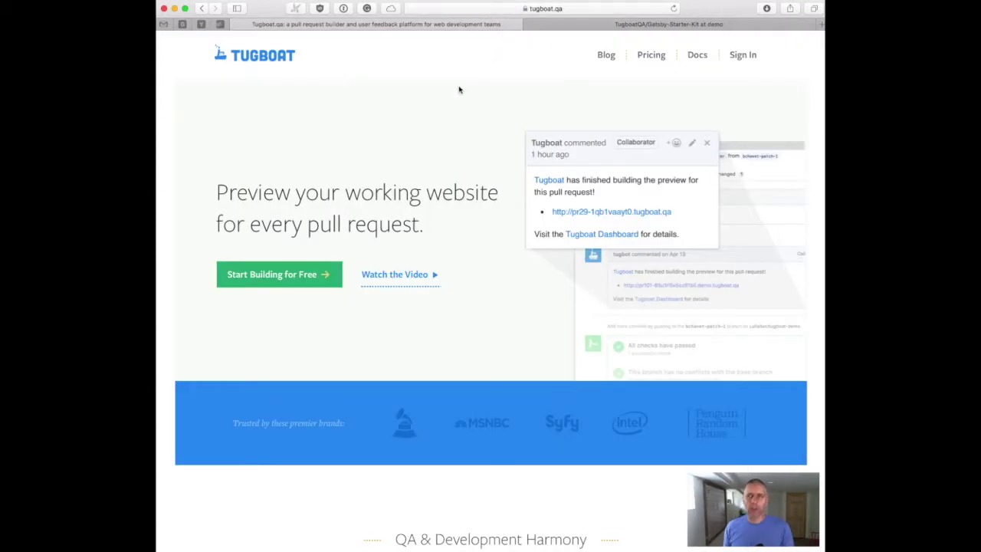
click(743, 56)
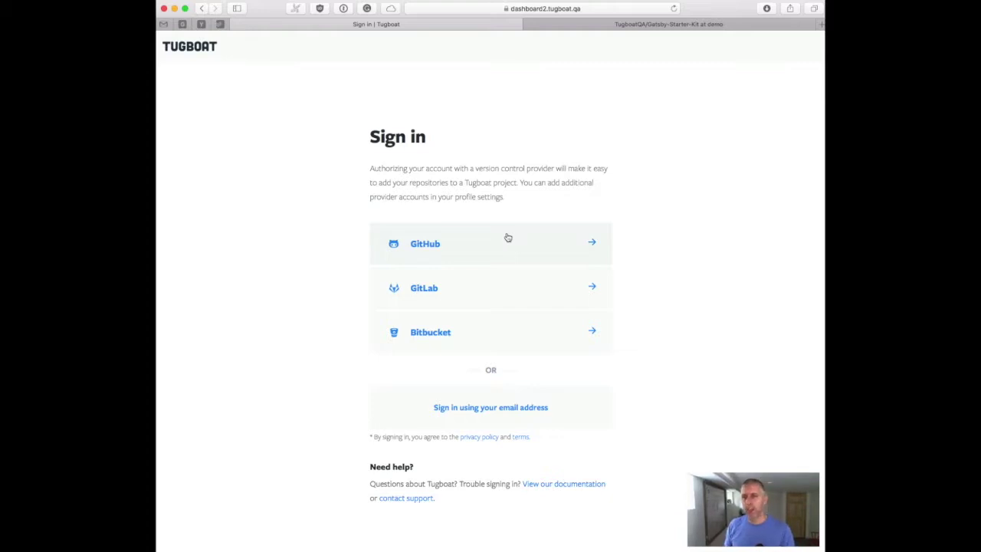
click(486, 244)
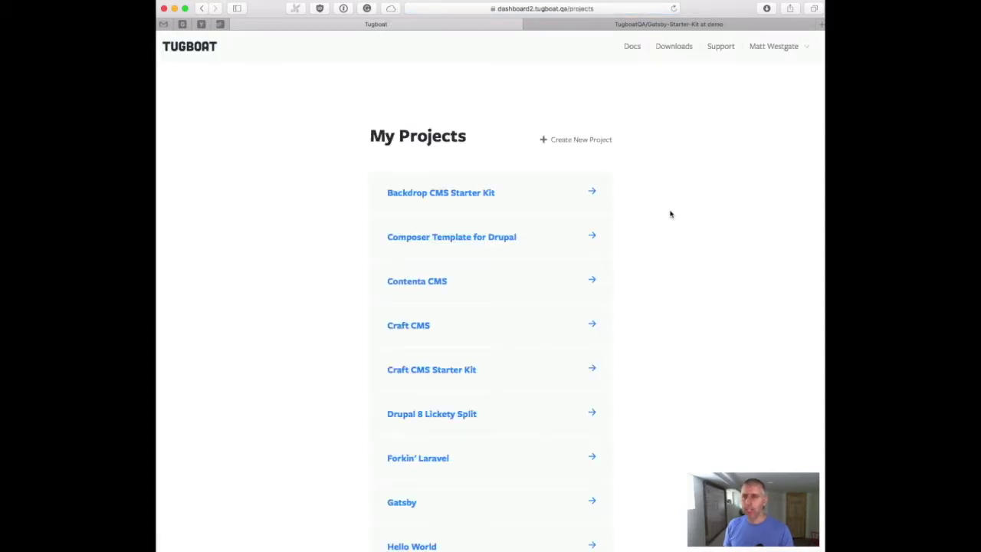
Review the Create a Tugboat Project form, including its repository, configuration and pricing tier sections, and return to the project list.
click(597, 141)
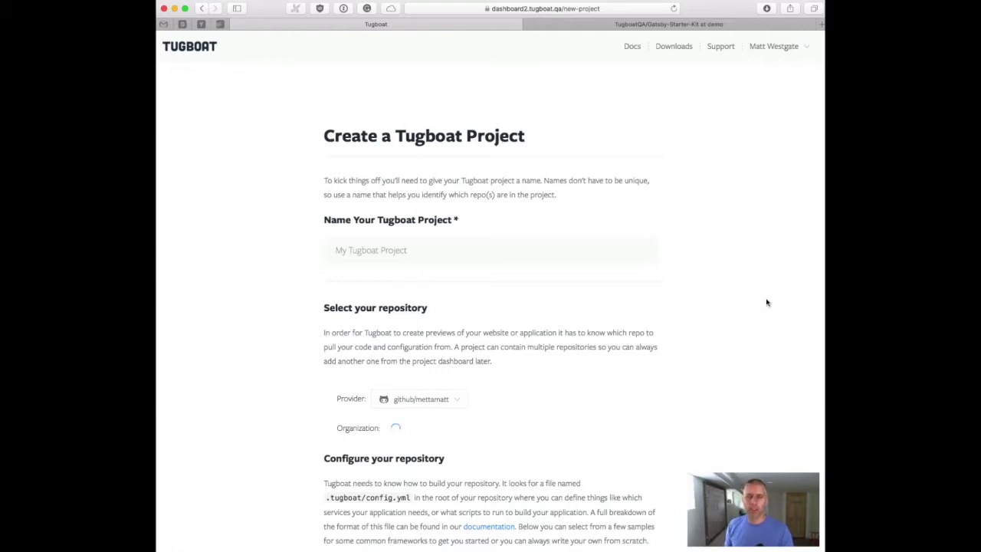
scroll(766, 302, down, 3)
scroll(766, 302, up, 1)
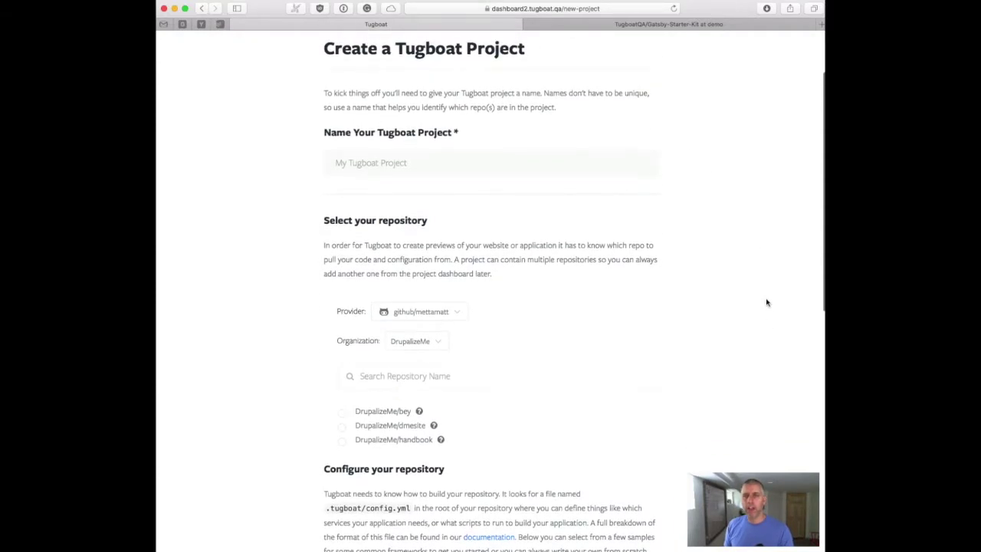
click(517, 162)
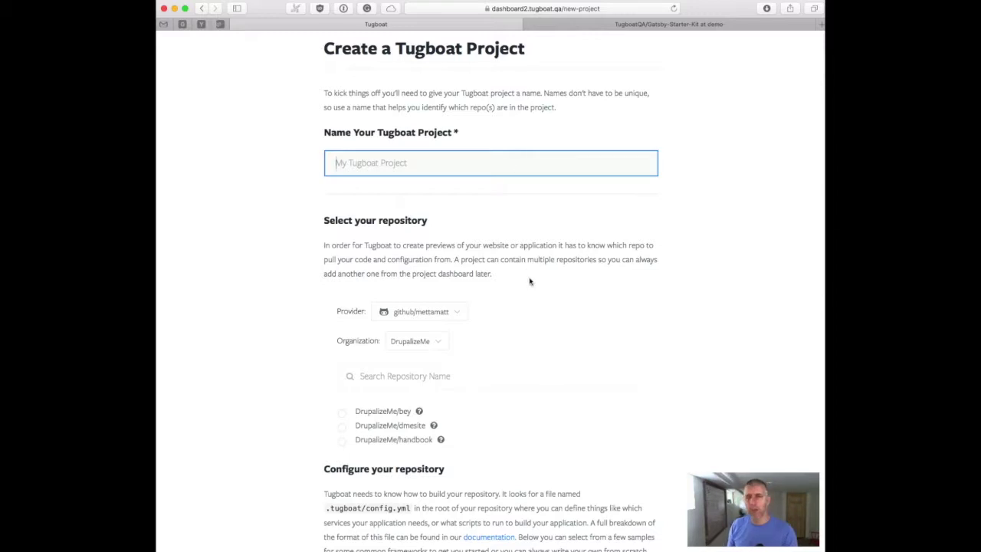
scroll(528, 281, down, 3)
scroll(581, 333, down, 15)
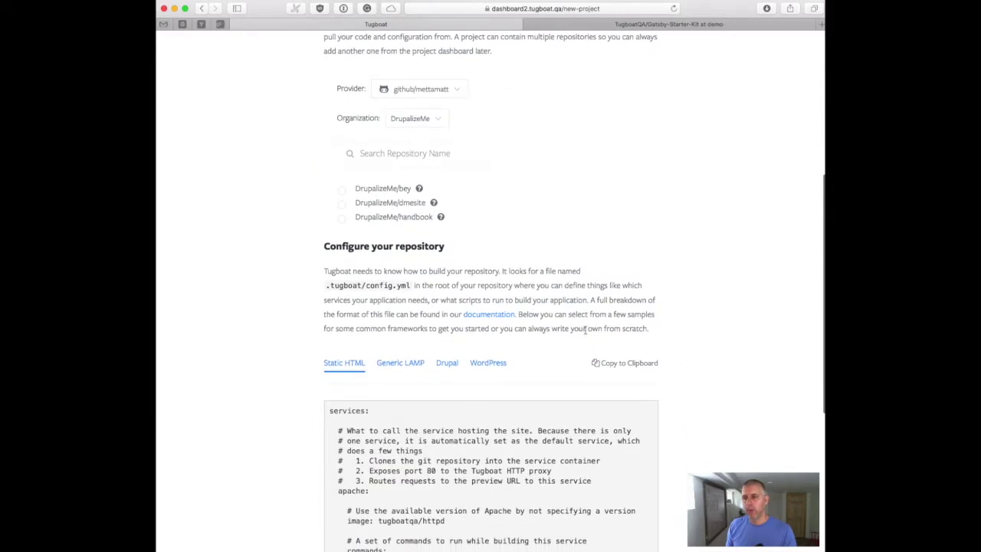
scroll(734, 330, up, 18)
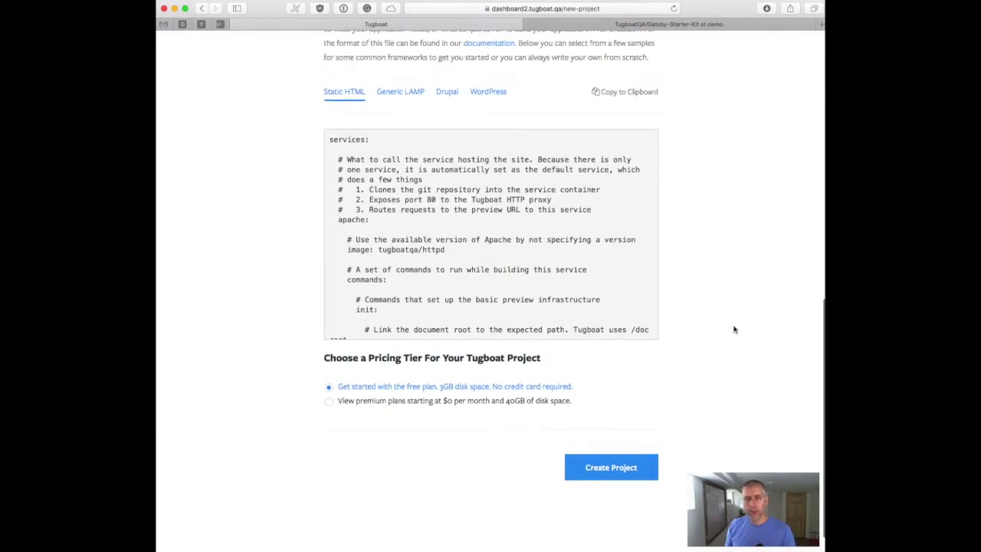
click(205, 9)
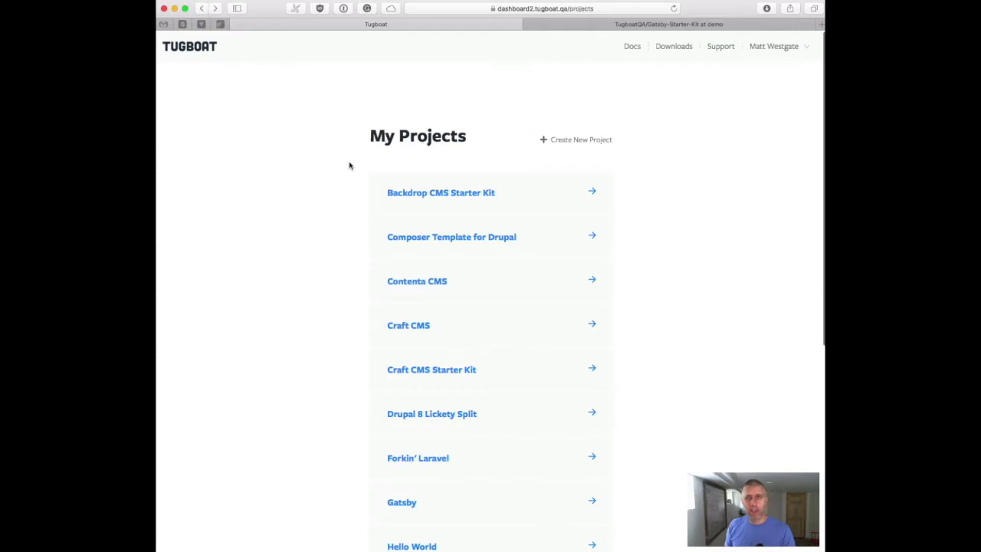
Add the TugboatQA/Gatsby-Starter-Kit repository from the TugboatQA organization to the existing Gatsby project.
click(486, 496)
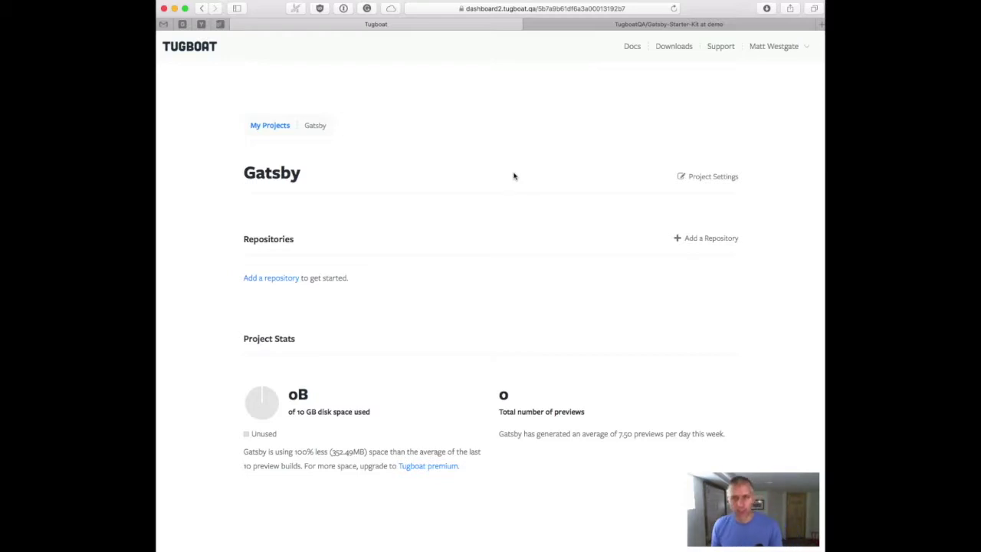
click(279, 278)
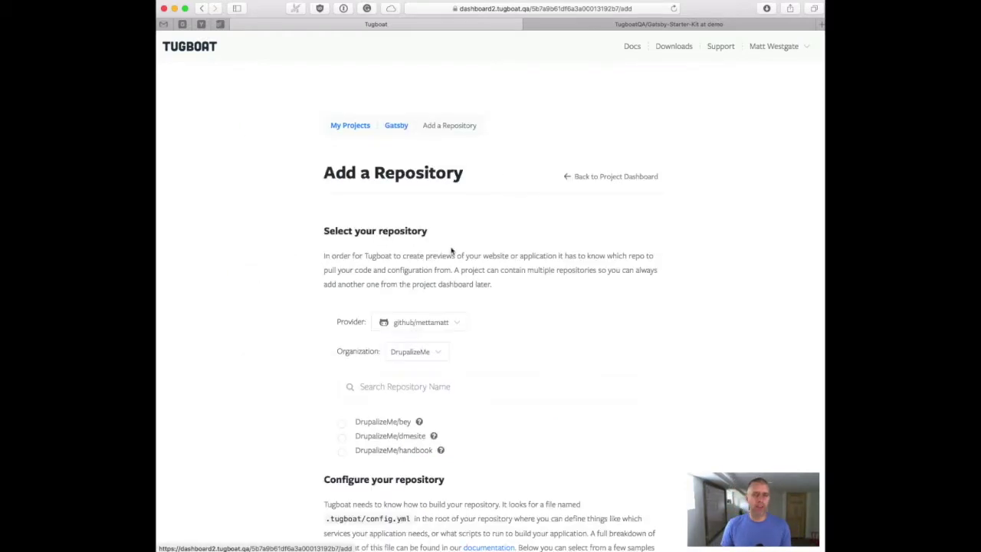
scroll(587, 345, down, 3)
click(429, 253)
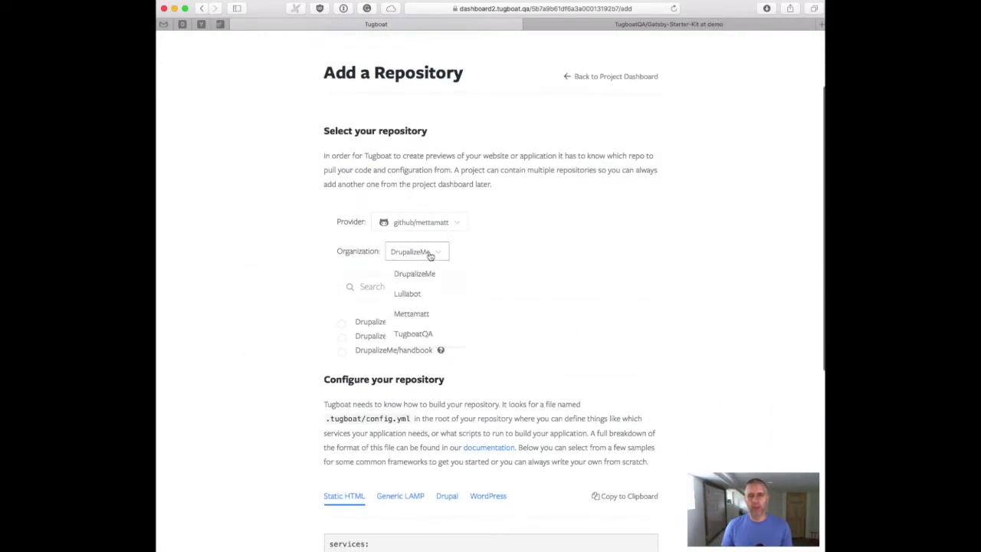
click(422, 334)
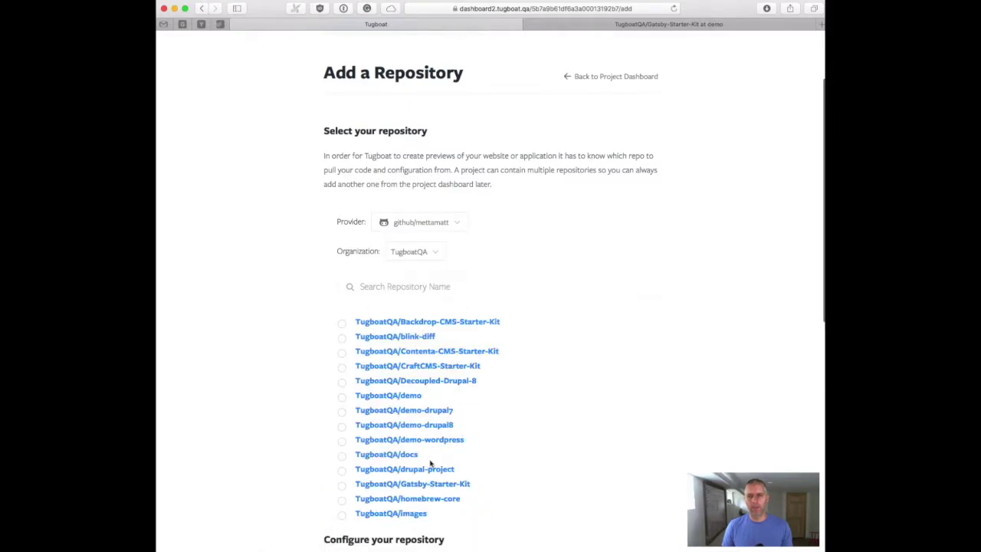
click(423, 483)
scroll(721, 409, down, 10)
click(645, 429)
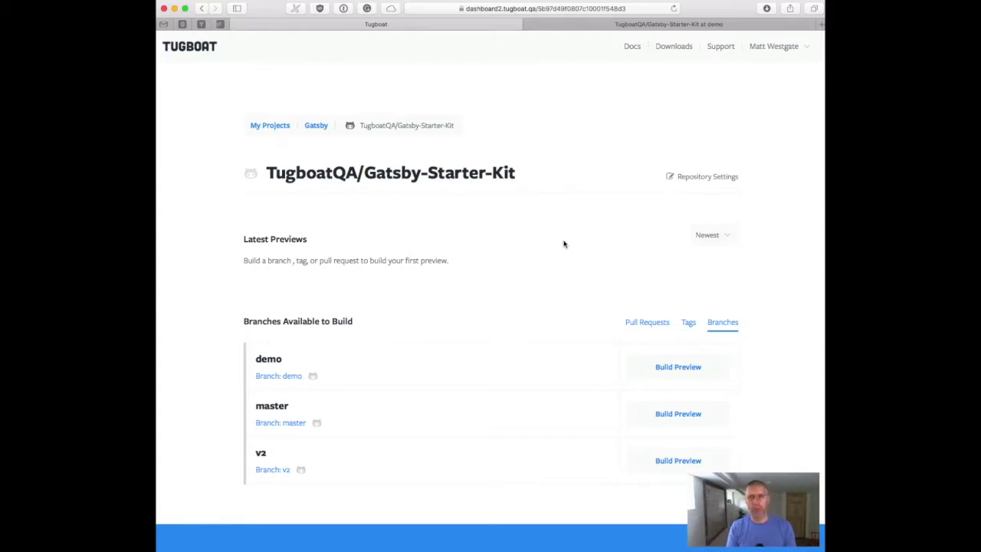
Build a preview of the demo branch and examine its activity log for the cause of the build error.
scroll(564, 244, down, 3)
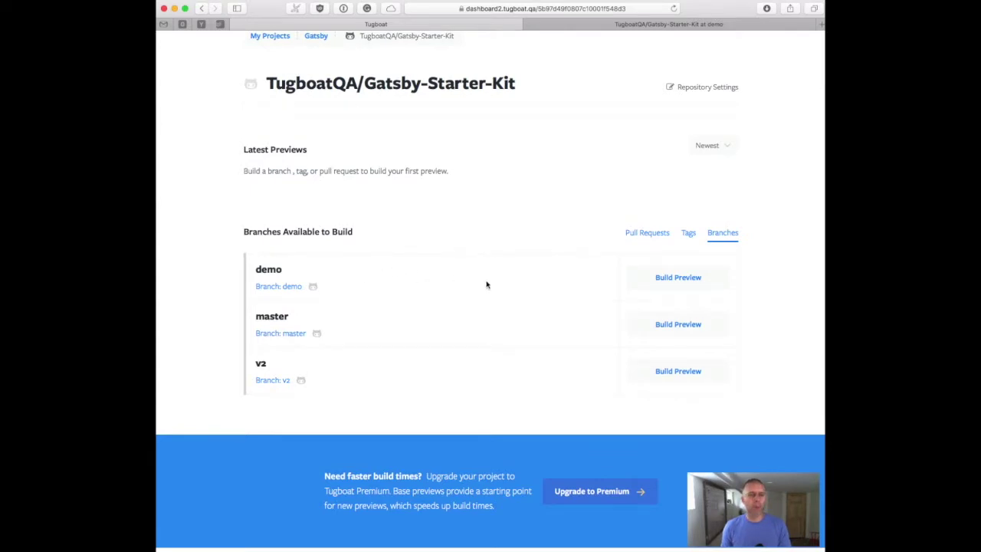
click(664, 283)
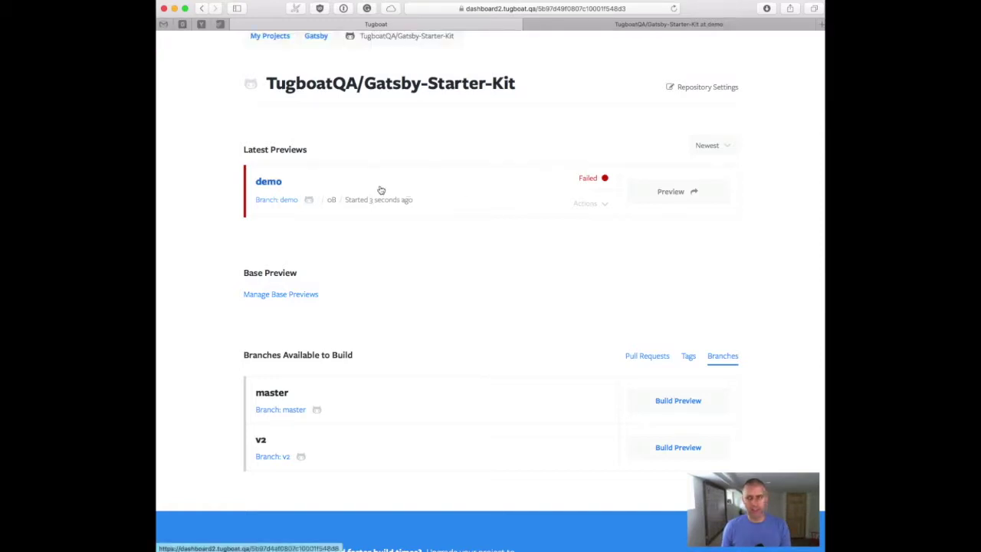
click(274, 182)
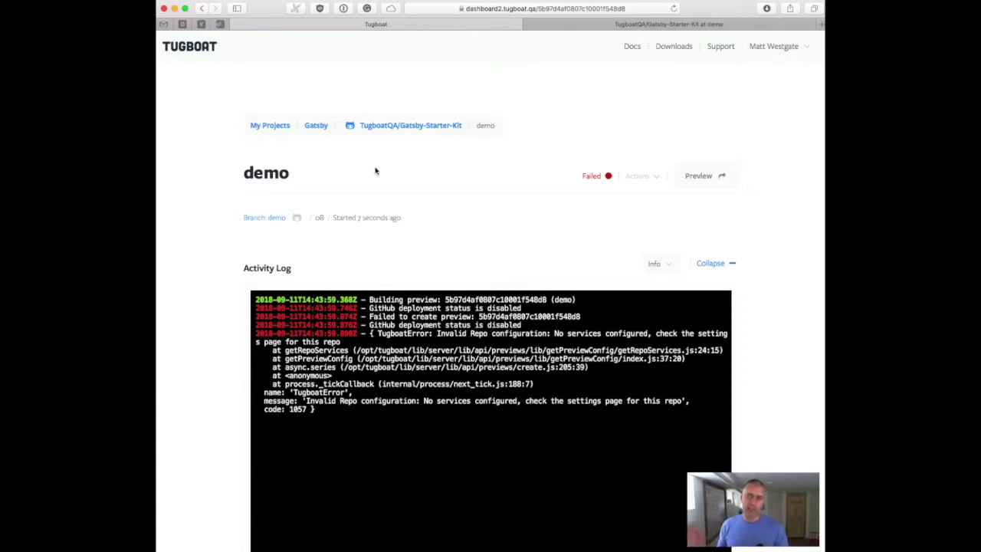
scroll(375, 171, down, 2)
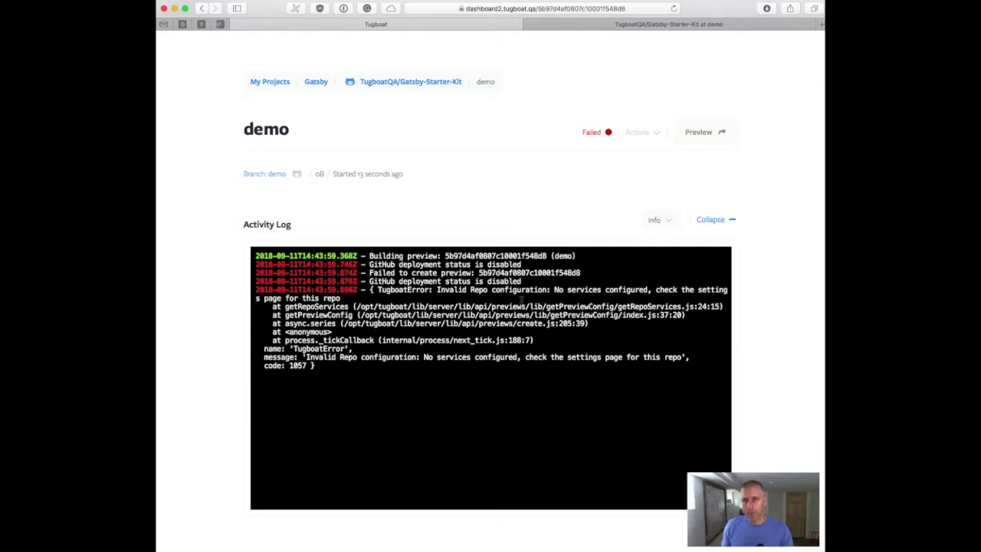
drag(434, 289, 643, 289)
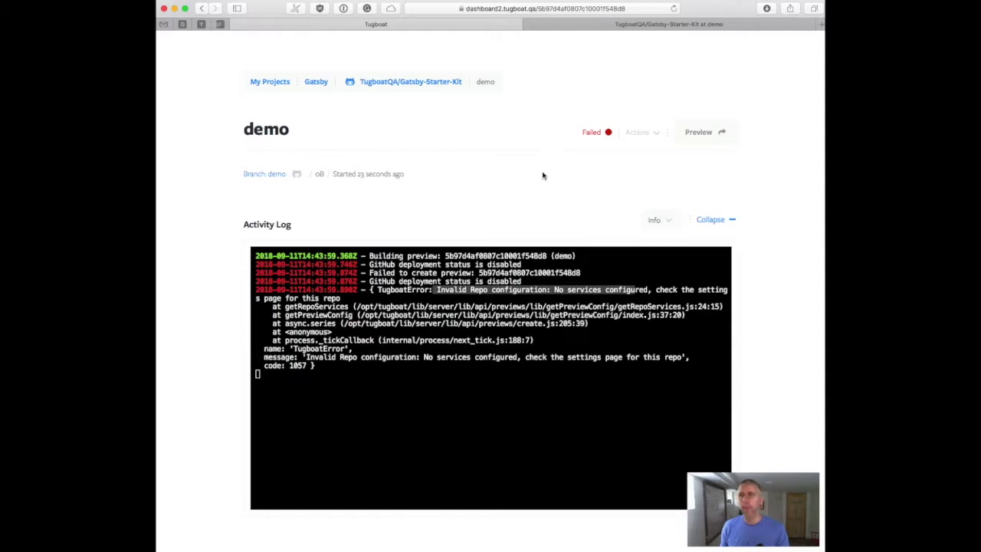
Create a new file named .tugboat/config.yml on the demo branch of the GitHub repository Gatsby-Starter-Kit.
click(661, 26)
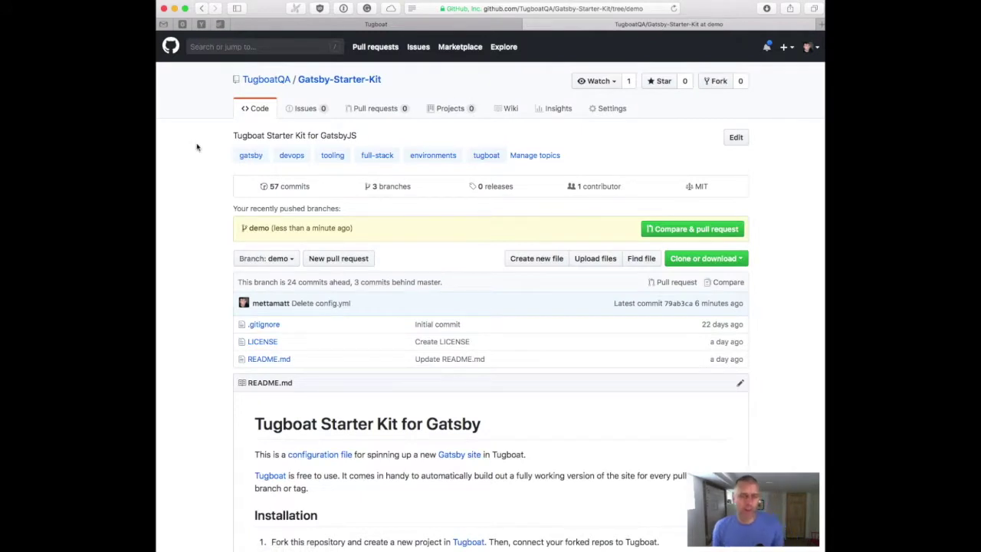
click(528, 261)
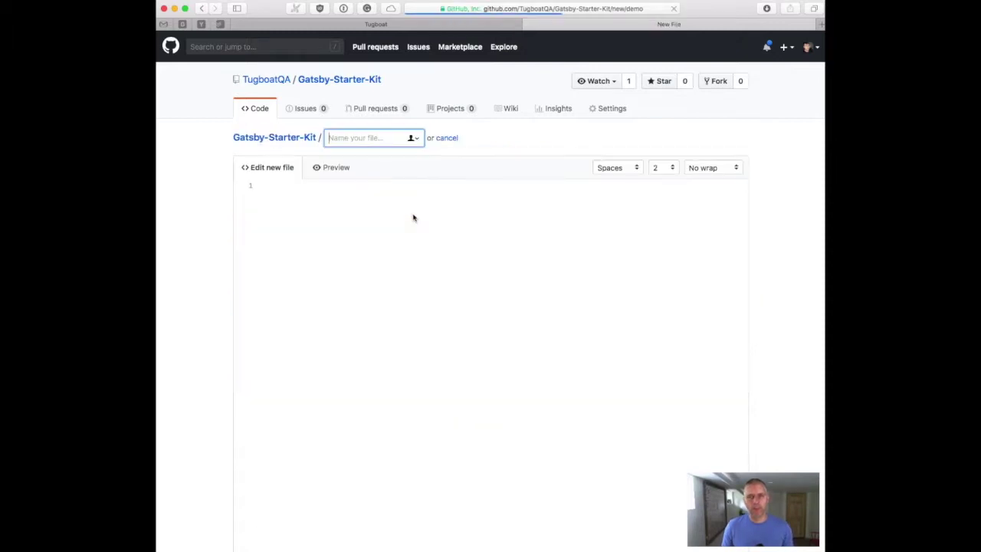
text(.tugboat)
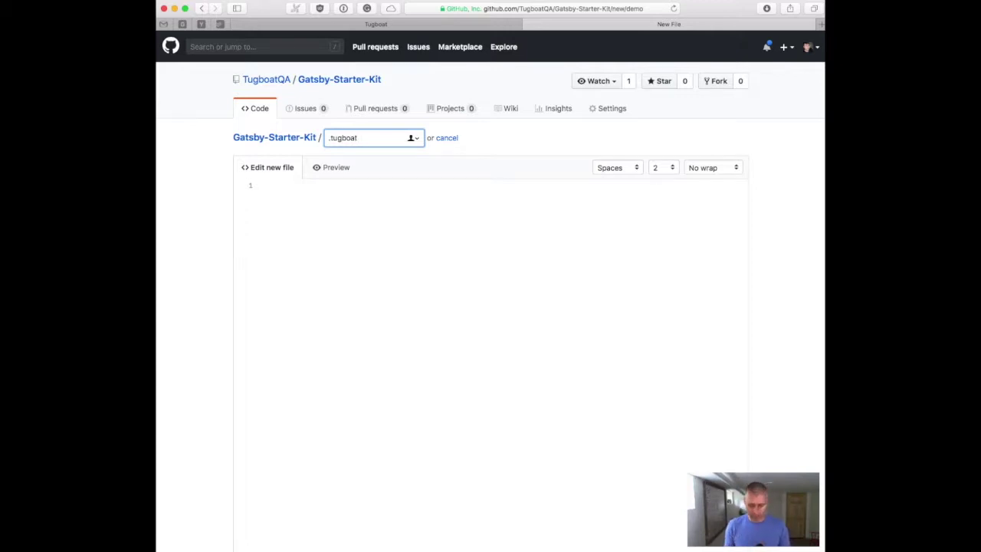
text(/confi)
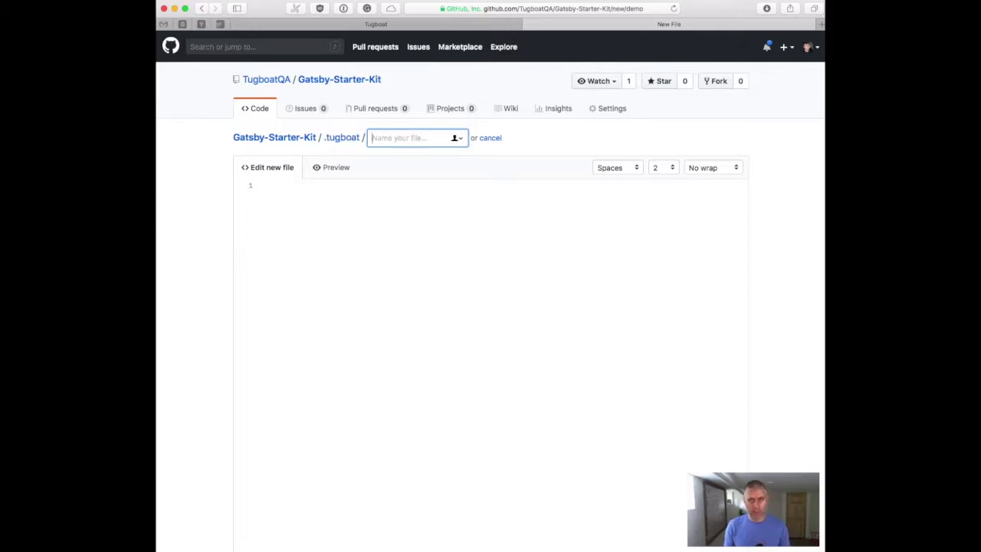
text(g)
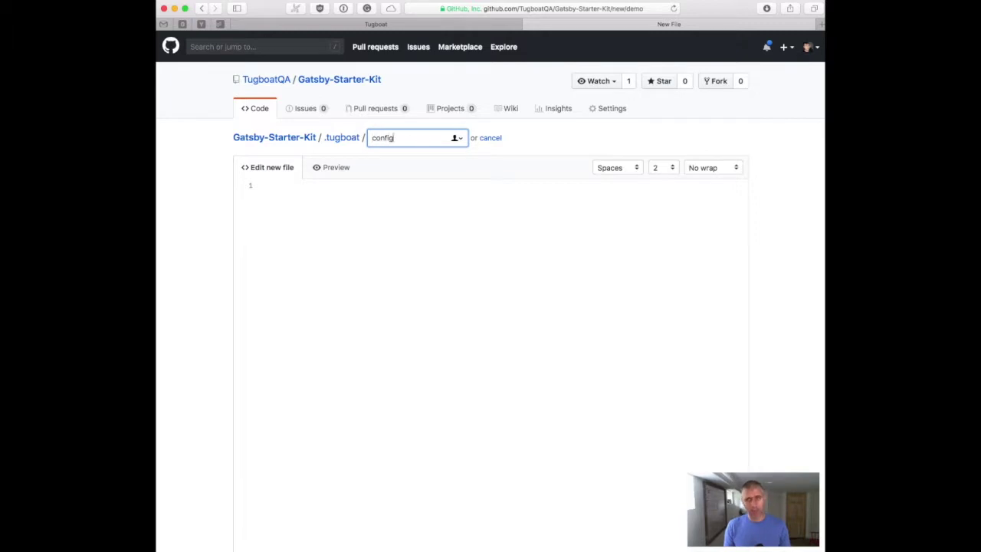
text(.yml)
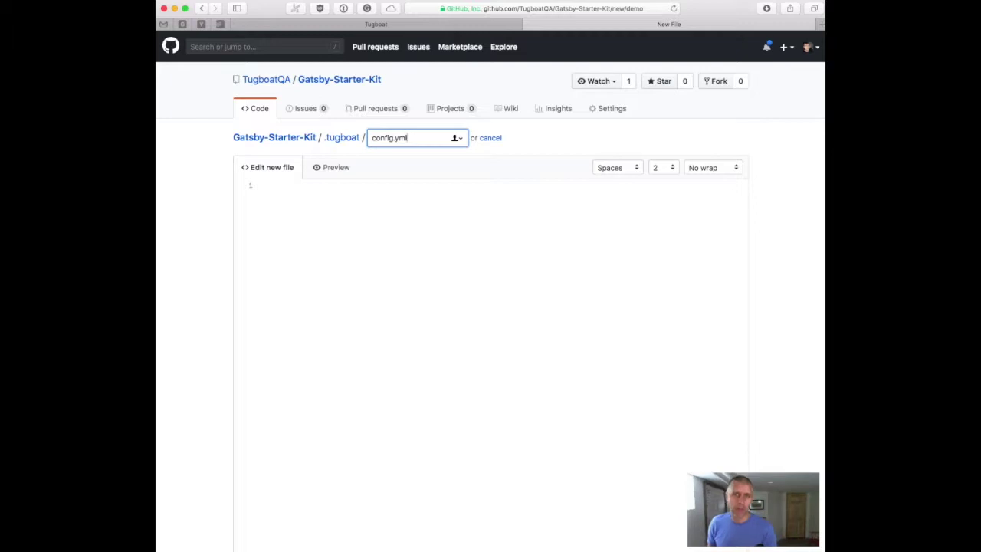
Begin the config file with a services: section containing an indented nginx: service entry.
click(423, 213)
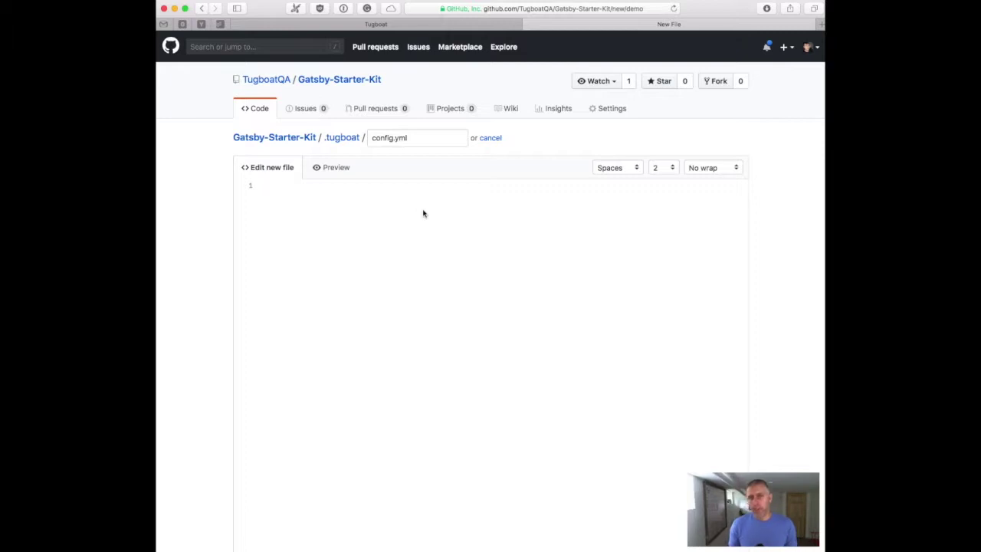
text(services:)
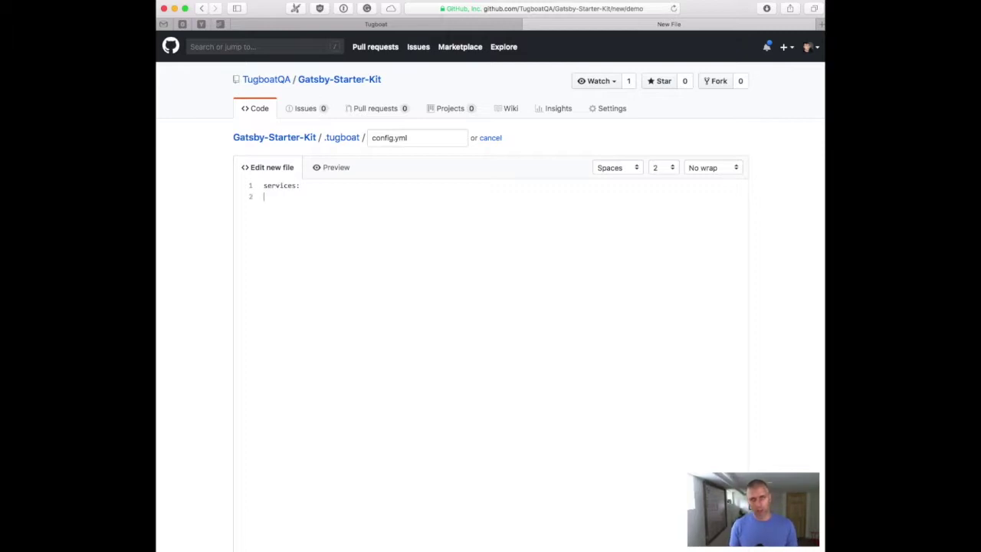
key(Return)
key(Tab)
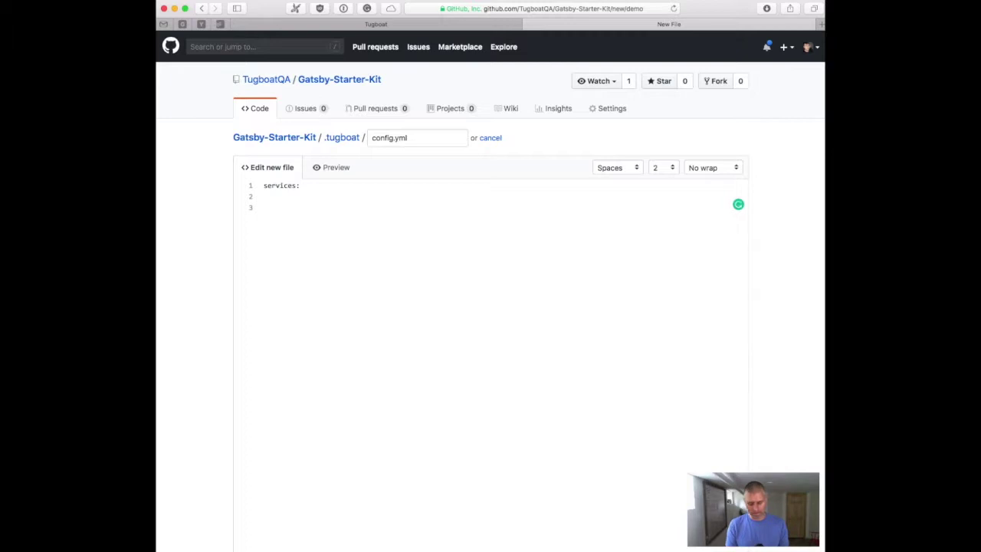
text(nginx)
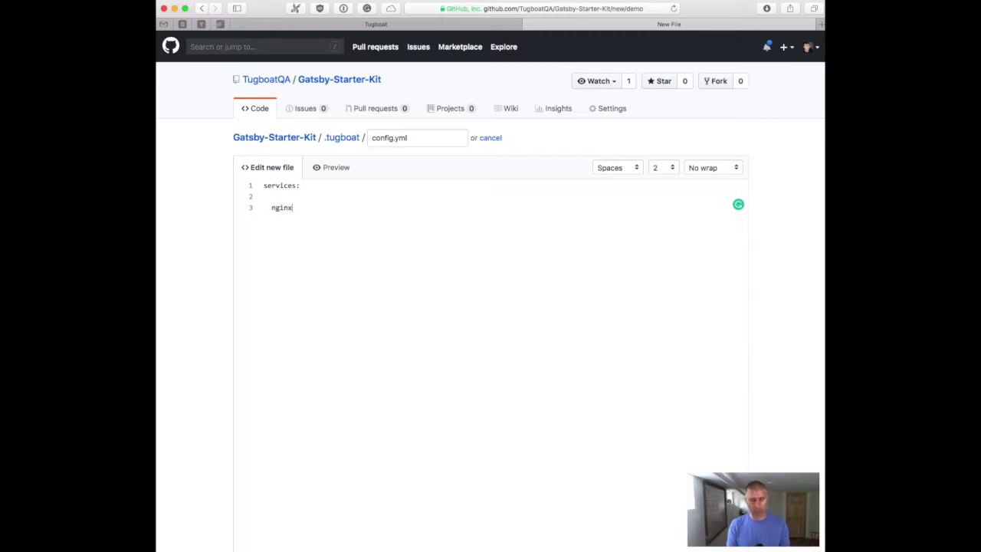
text(:)
key(Return)
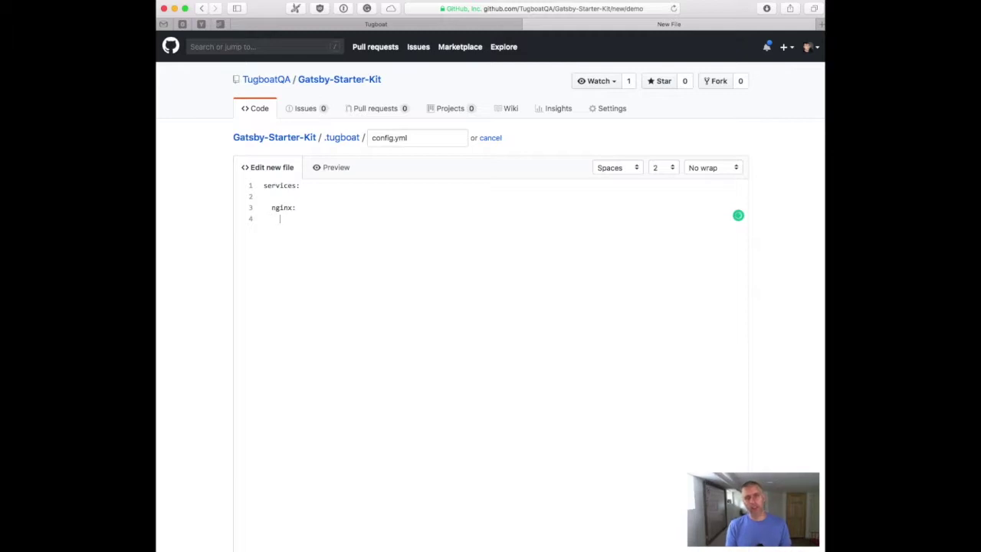
Set the image of the nginx service to tugboatqa/nginx:1.
text(image:)
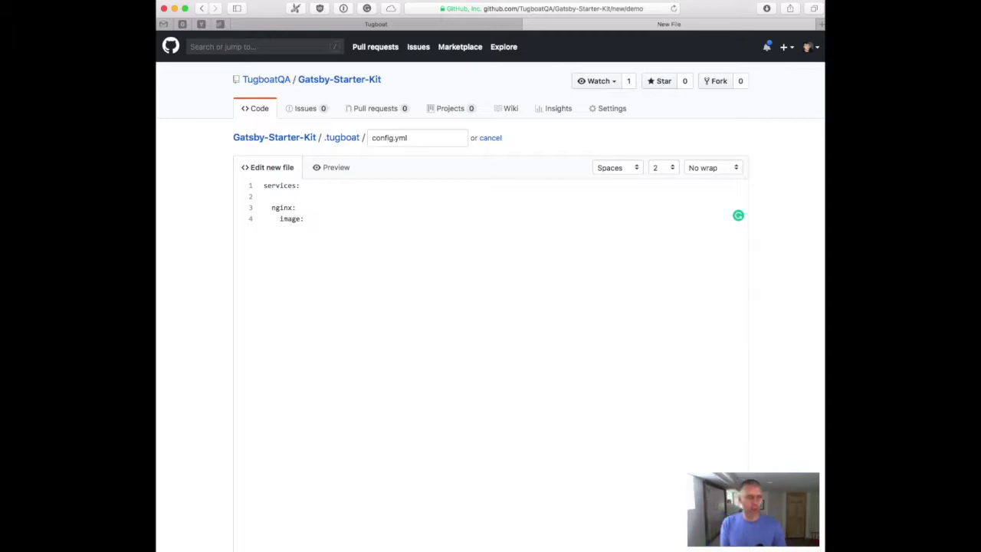
text( tugboatqa/ngin)
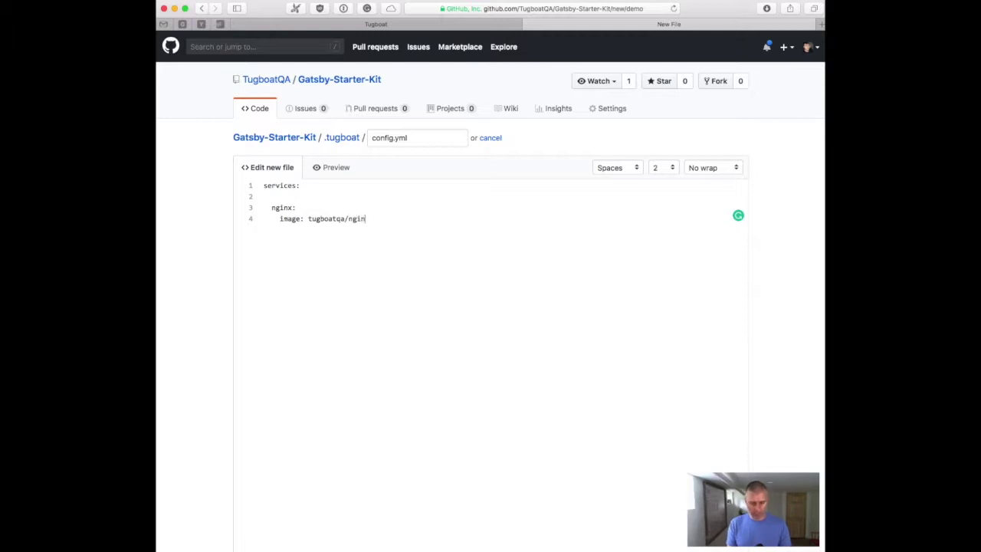
text(x:1)
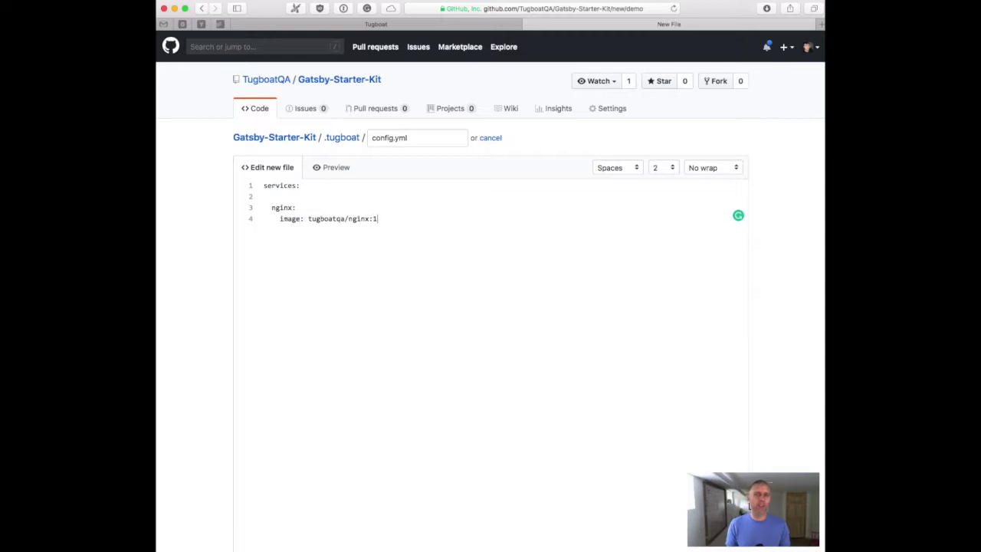
Open the Tugboat documentation at docs.tugboat.qa in a new browser tab.
key(super+t)
text(docs.tugboat.qa)
key(Return)
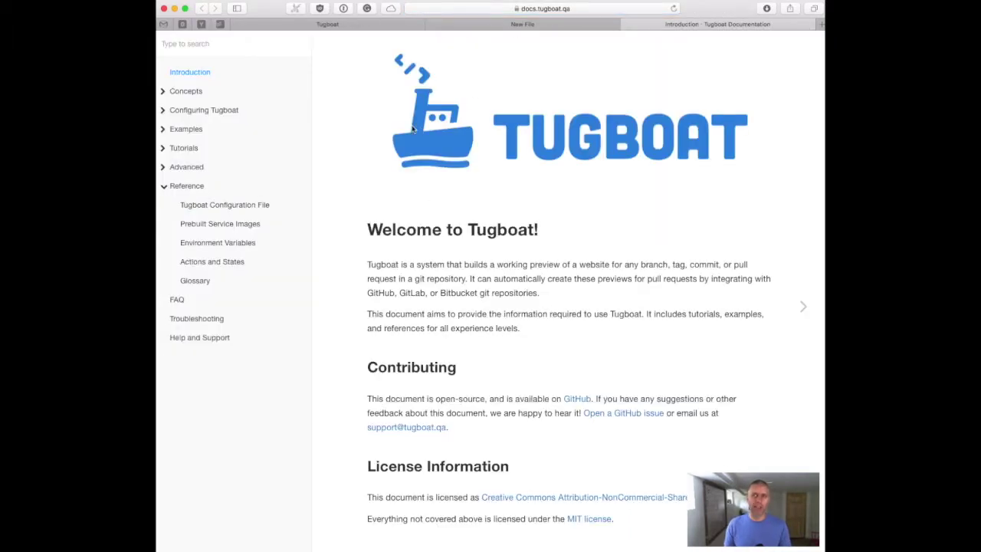
Look up the prebuilt service images in the Tugboat reference, including the nginx entry, and return to the nginx service in the config file.
click(220, 225)
scroll(611, 366, down, 5)
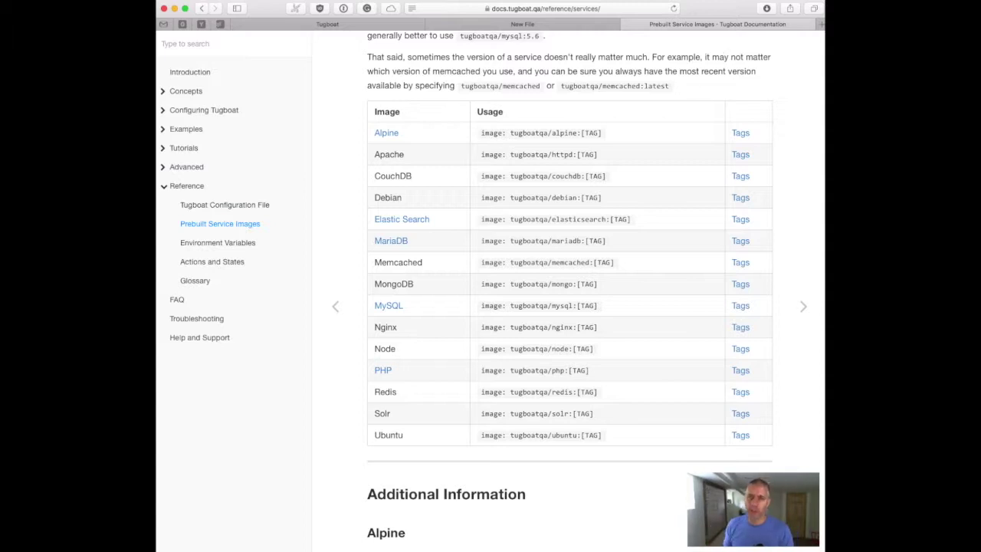
click(558, 26)
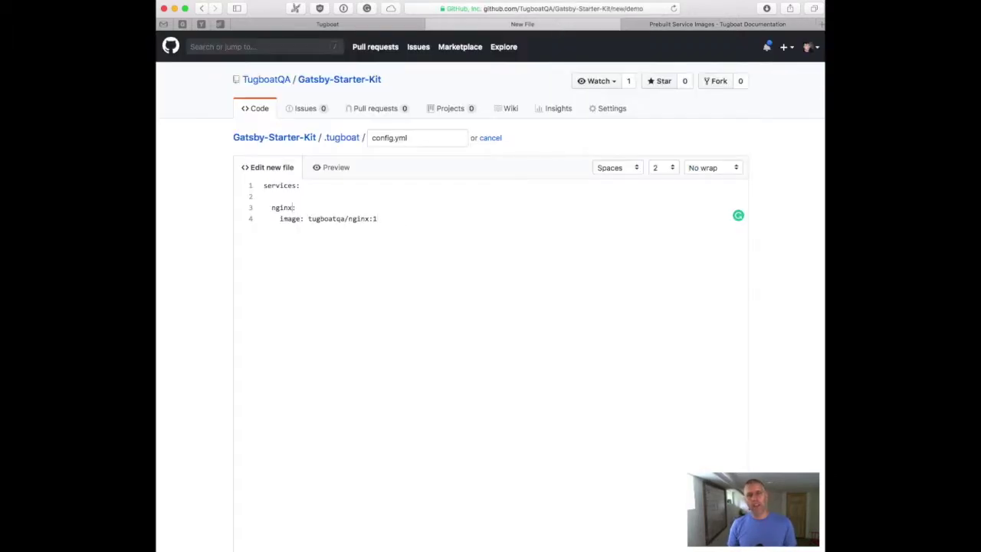
key(shift+End)
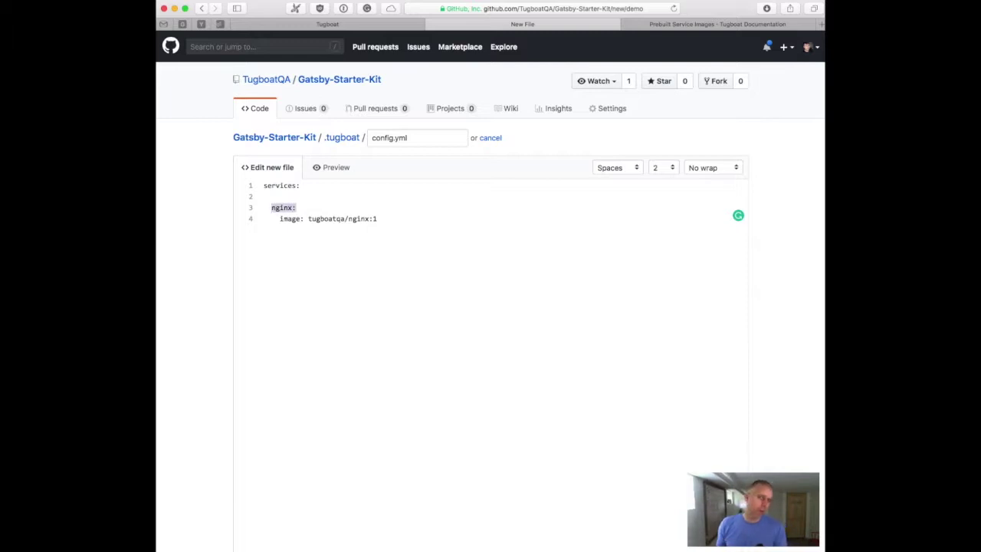
key(Right)
key(Return)
key(Return)
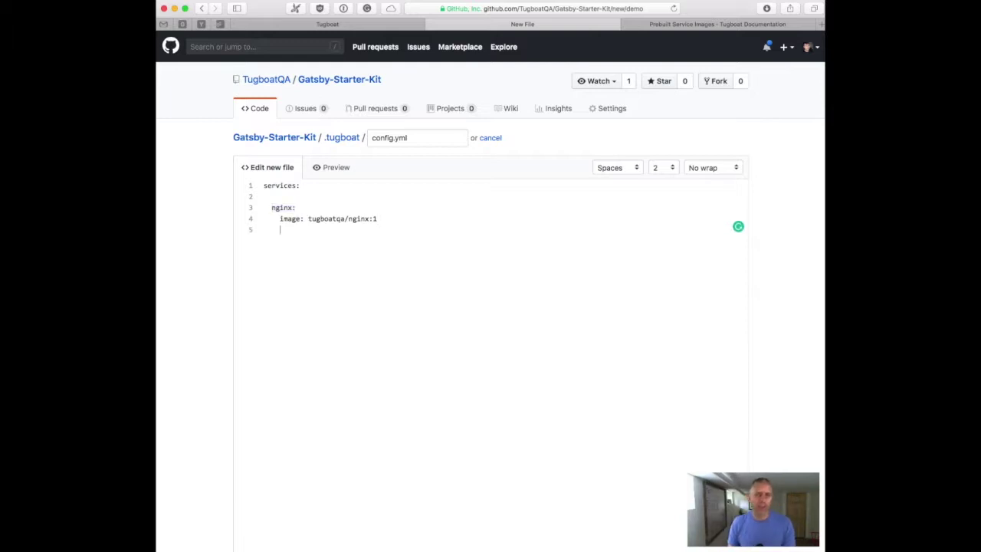
text(mysql:)
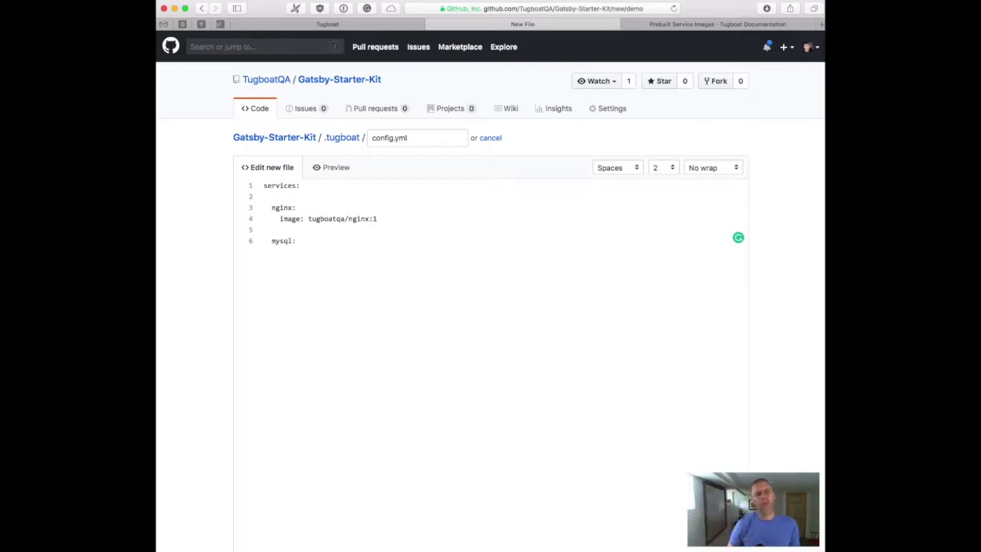
key(shift+Home)
key(BackSpace)
key(BackSpace)
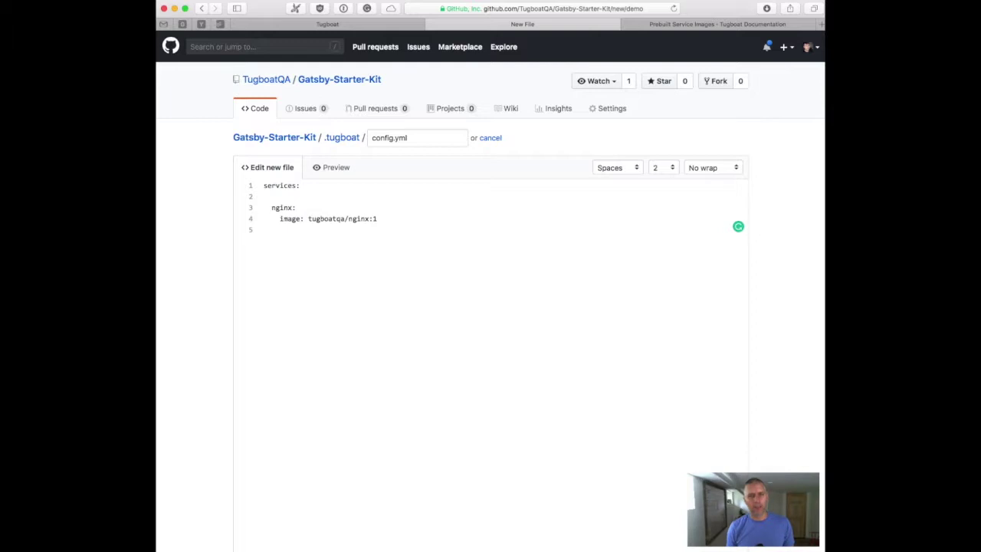
Add default: true under the nginx service and commit the new config.yml to the demo branch.
text(defaul)
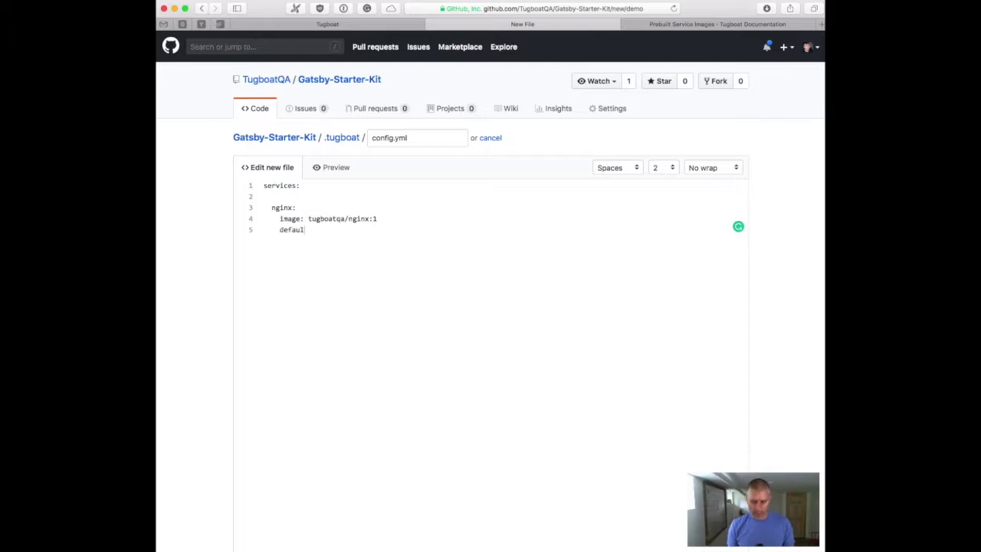
text(t: true)
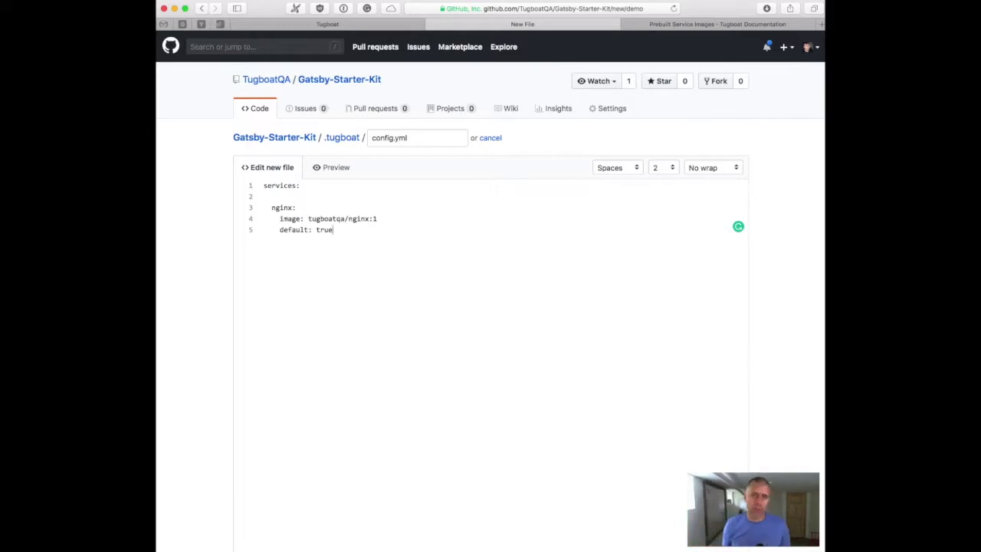
key(Return)
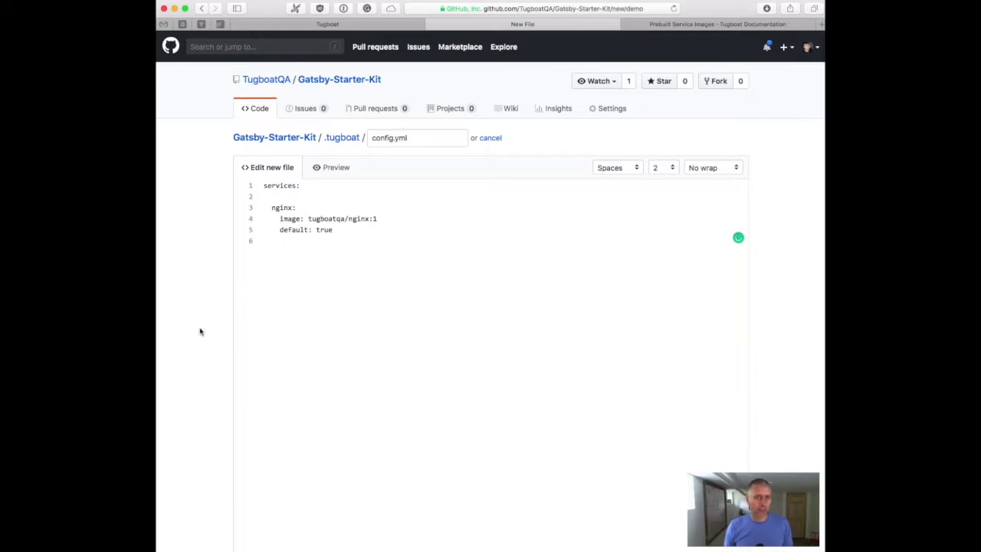
scroll(200, 331, down, 10)
click(297, 464)
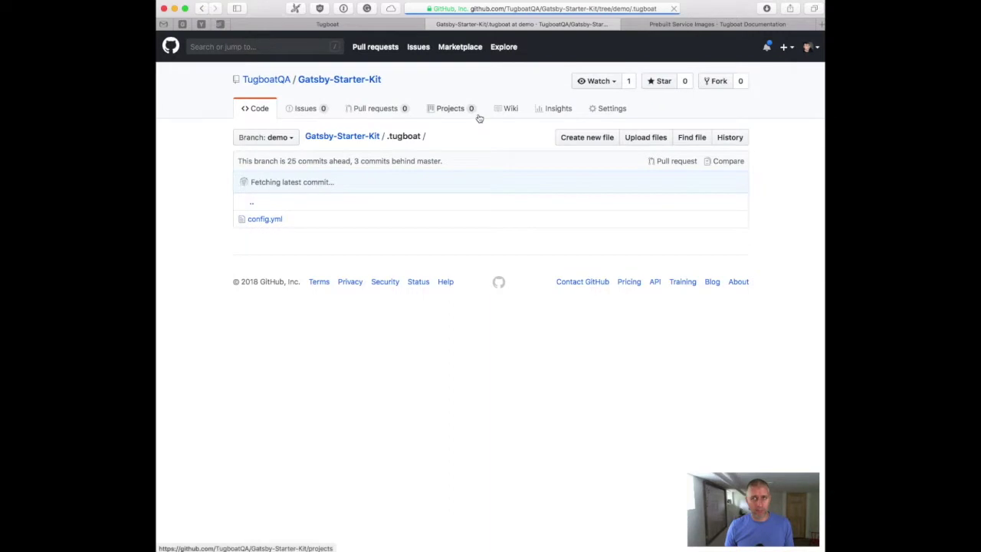
Rebuild the failed demo preview in the Tugboat dashboard.
click(386, 26)
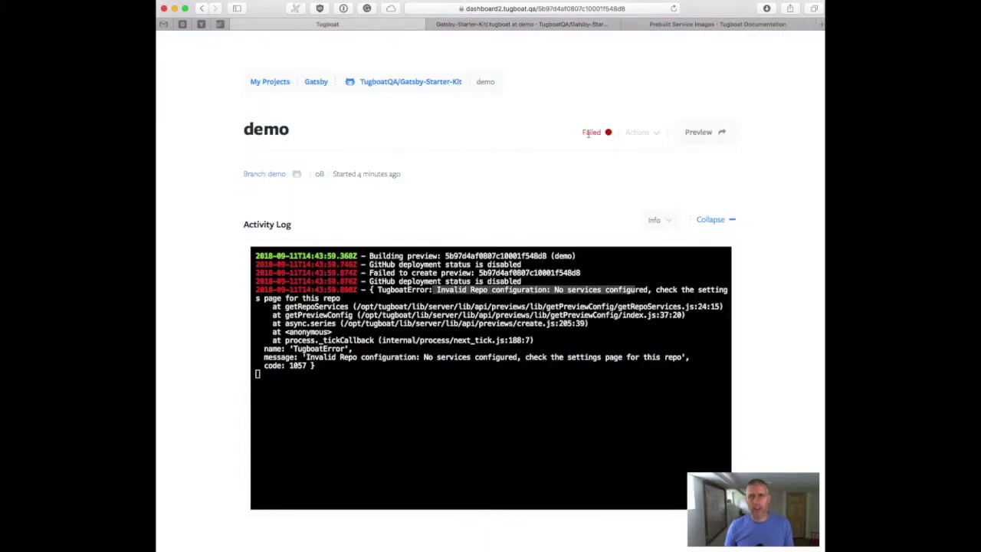
click(644, 133)
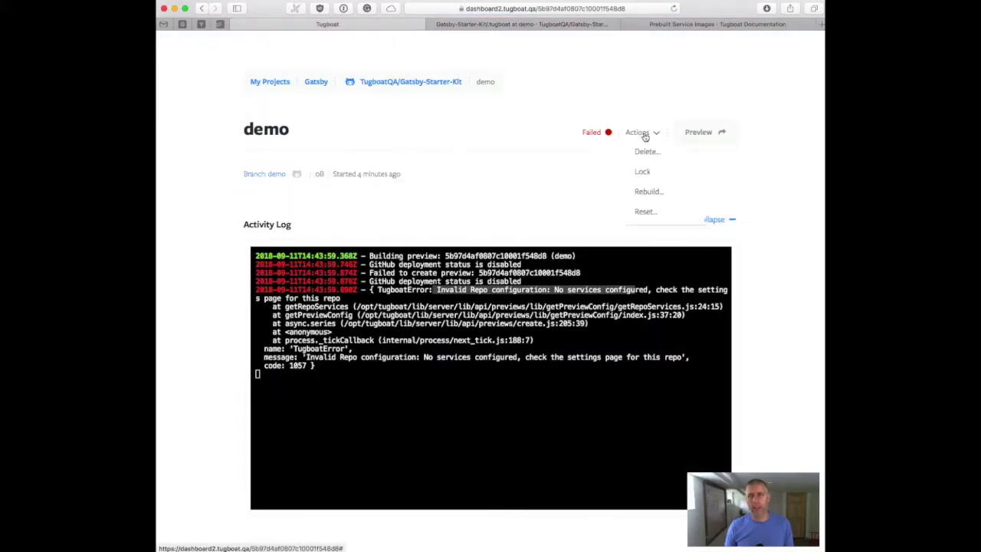
click(658, 191)
click(608, 164)
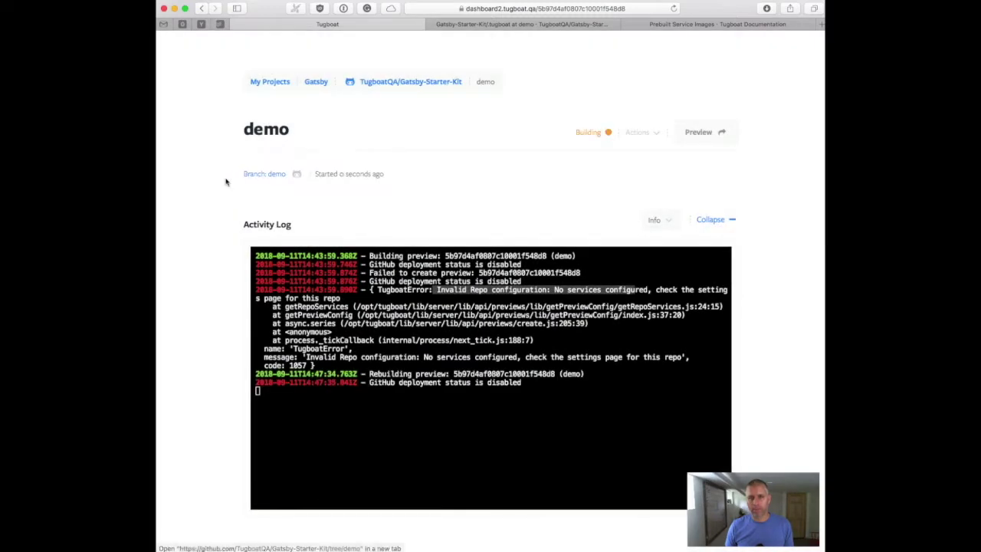
Follow the demo build in the activity log, view the built preview website, and return to the Tugboat dashboard.
scroll(199, 205, down, 5)
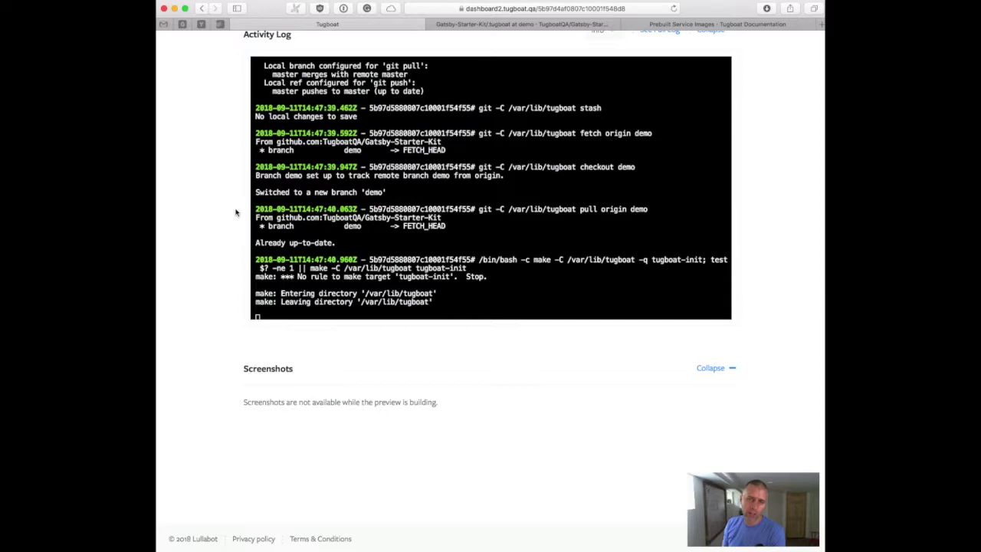
scroll(212, 234, up, 1)
scroll(212, 234, up, 5)
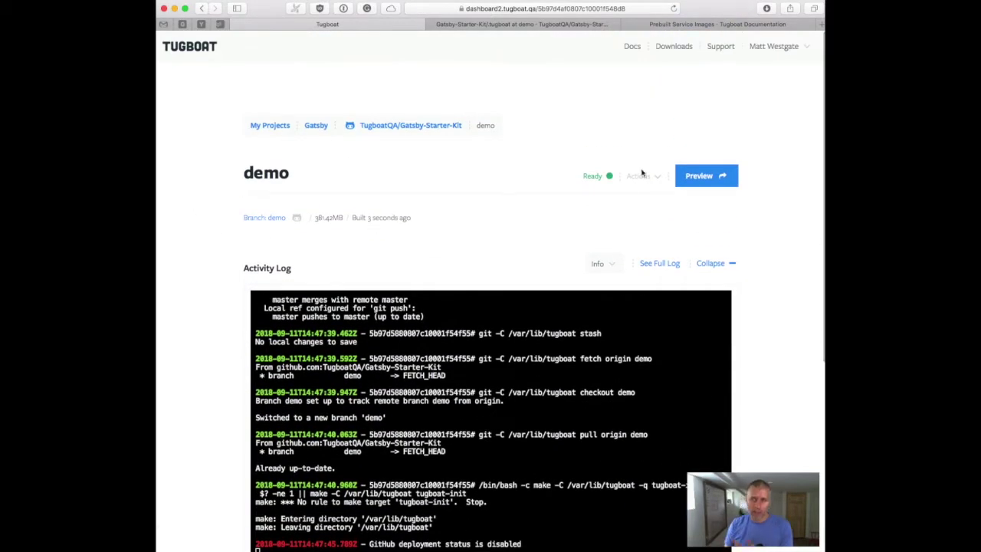
click(693, 176)
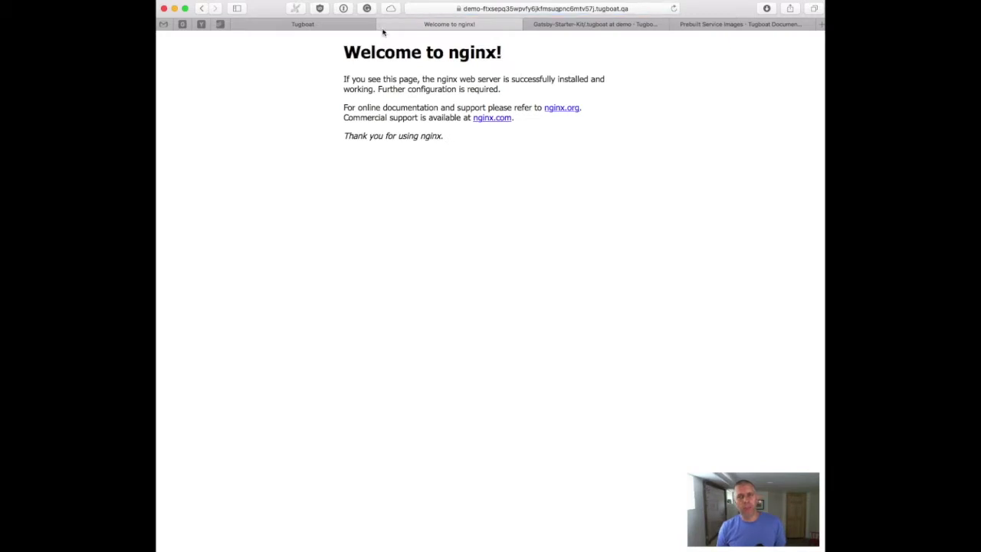
click(381, 25)
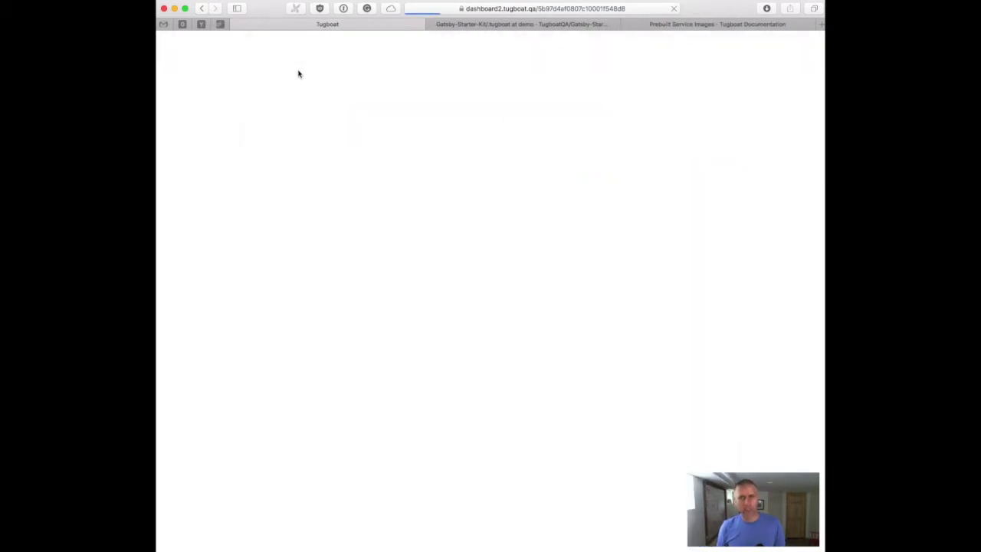
Launch a terminal for the nginx service of the demo preview and list all files, including hidden ones, with ls -a.
triple_click(259, 337)
click(355, 315)
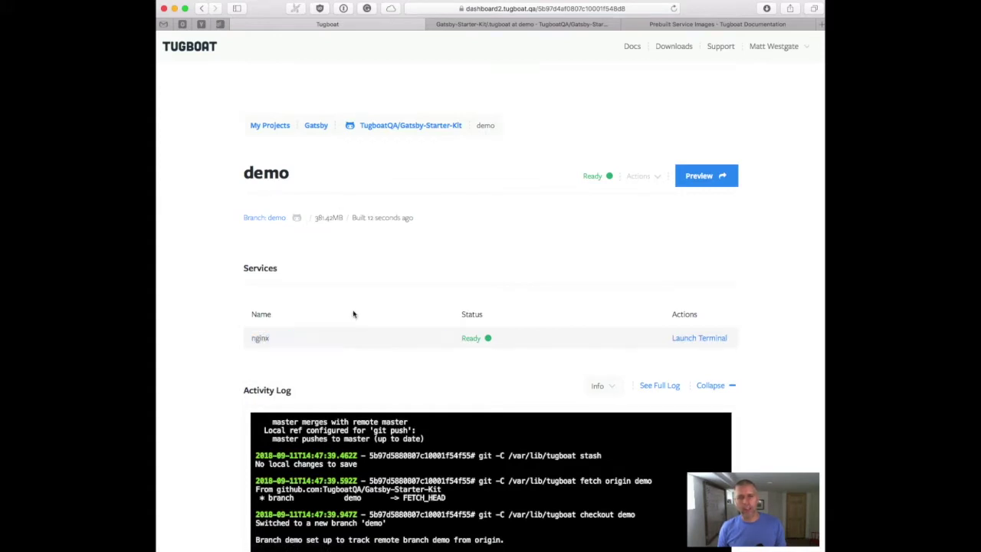
click(717, 339)
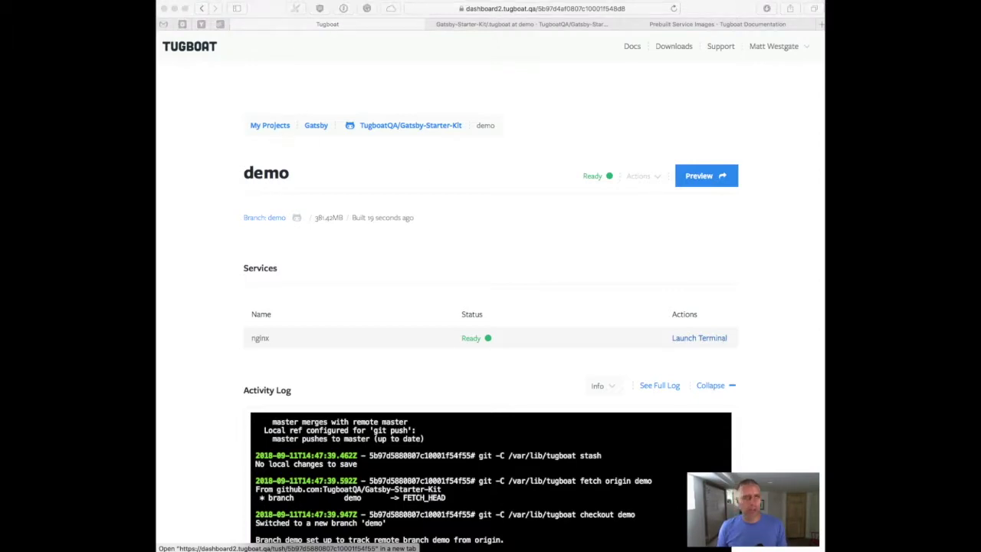
drag(157, 73, 570, 79)
click(524, 199)
text(ls -a)
key(Return)
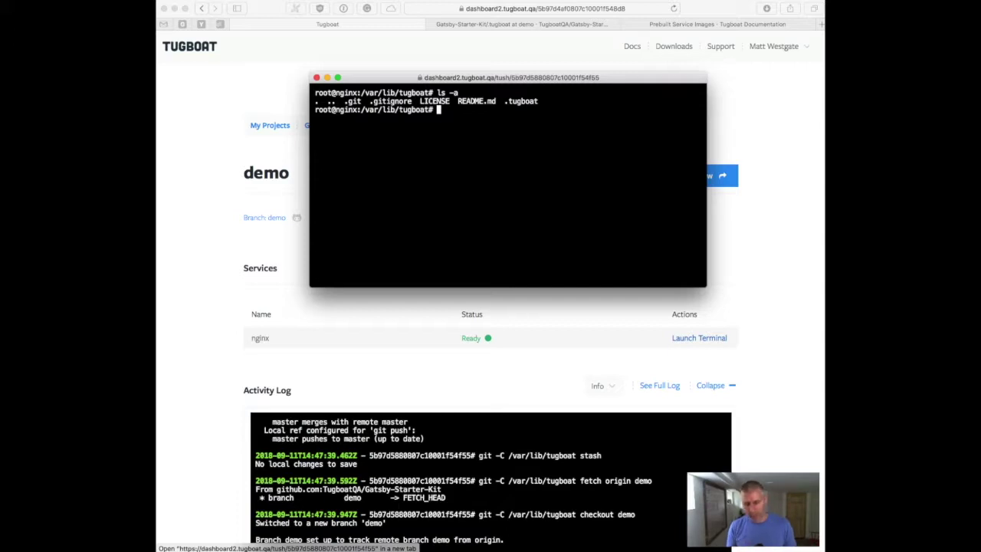
text(cd)
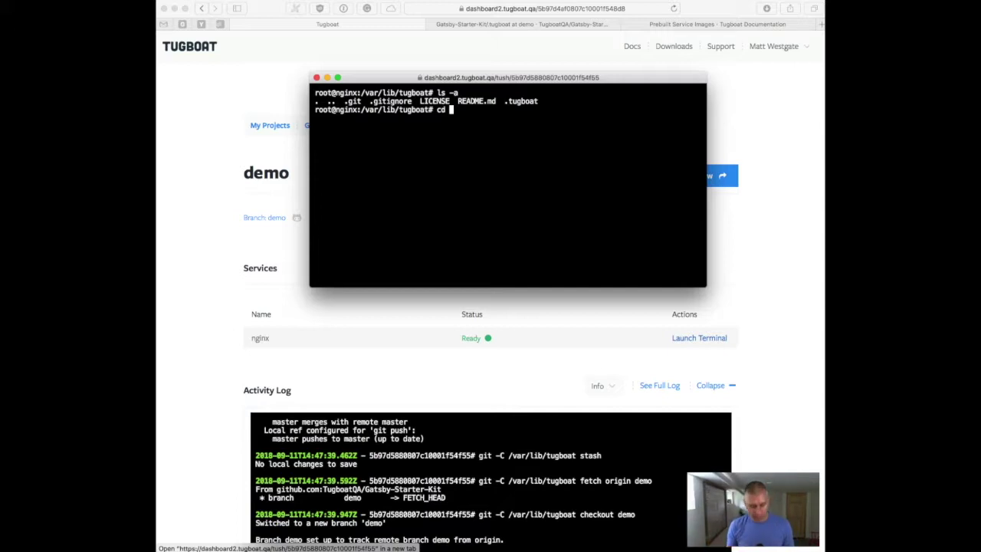
key(BackSpace)
key(BackSpace)
key(BackSpace)
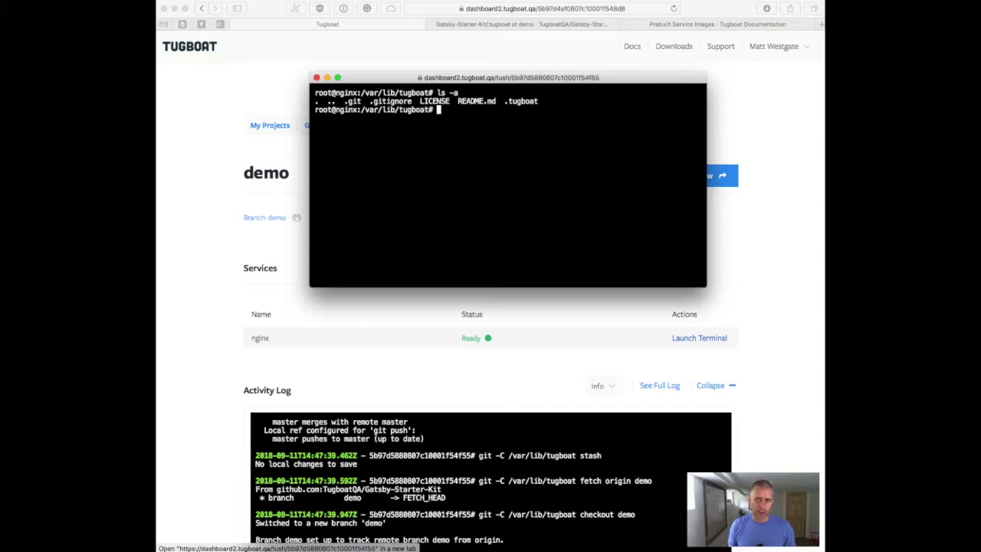
Display the contents of .tugboat/config.yml in the terminal with more, and close the terminal window.
text(more .t)
key(Tab)
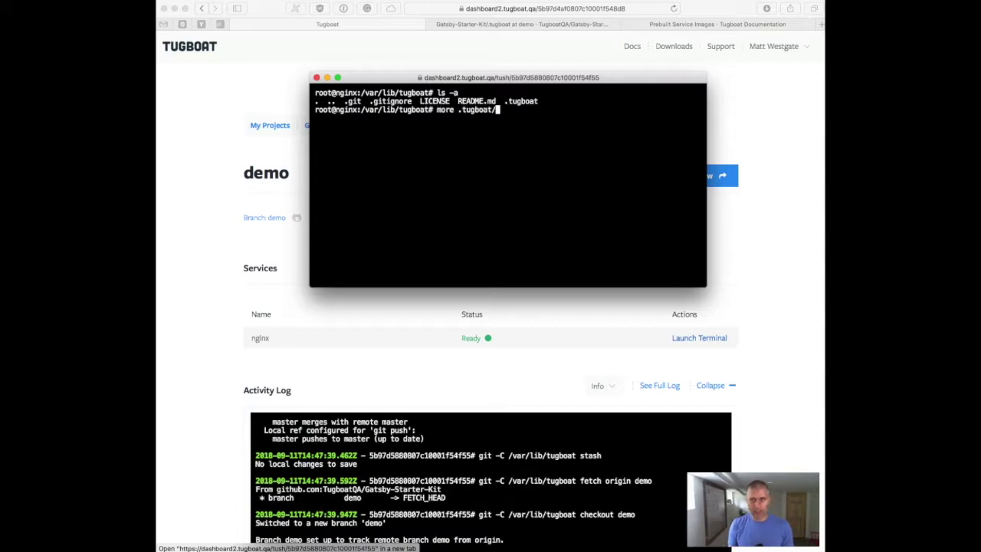
text(c)
key(Tab)
key(Return)
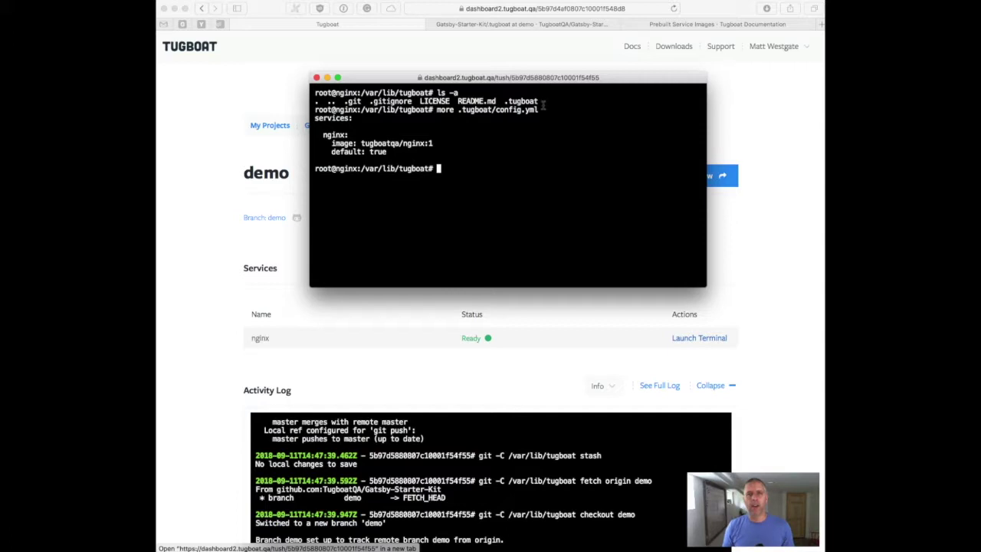
click(316, 78)
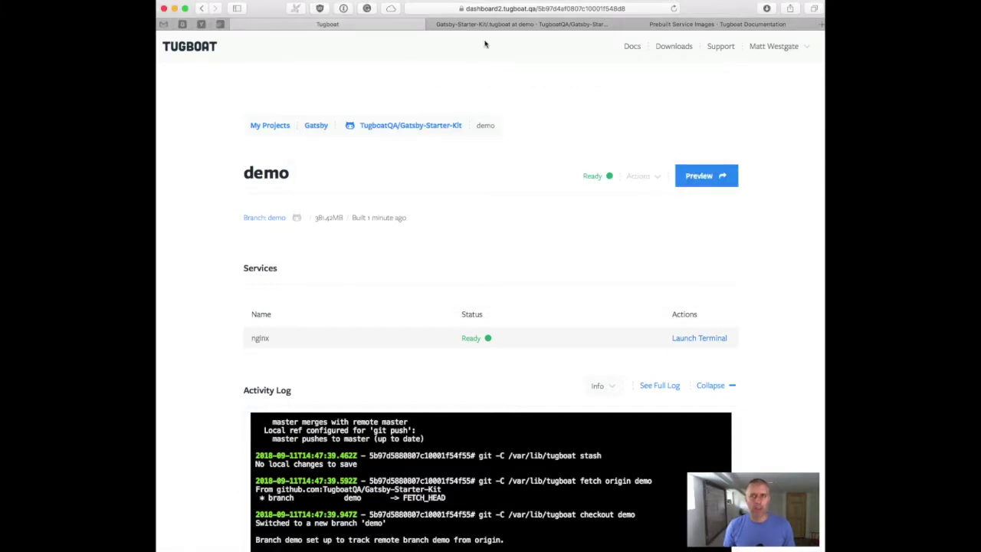
Edit .tugboat/config.yml on GitHub and add a commands: section with an init: list under the nginx service.
click(494, 24)
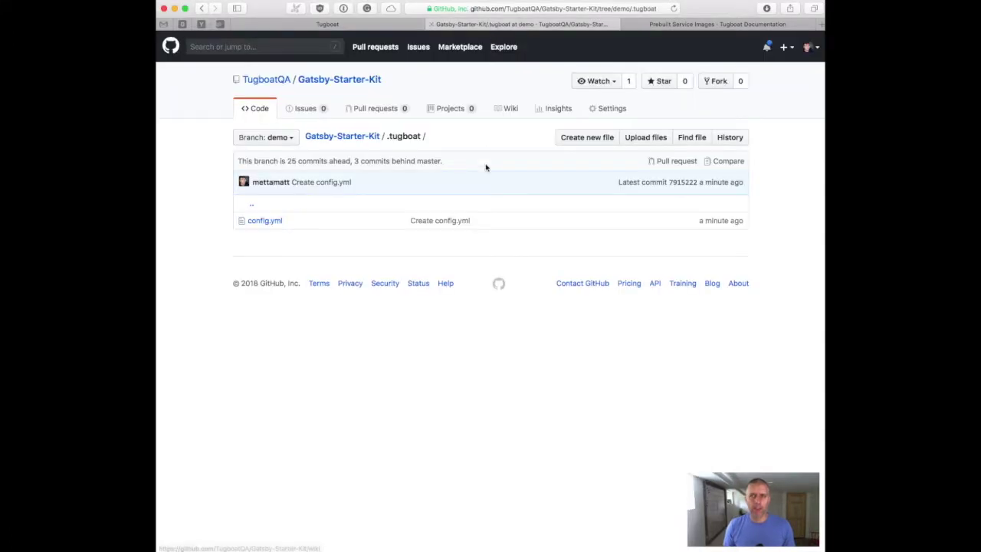
click(267, 221)
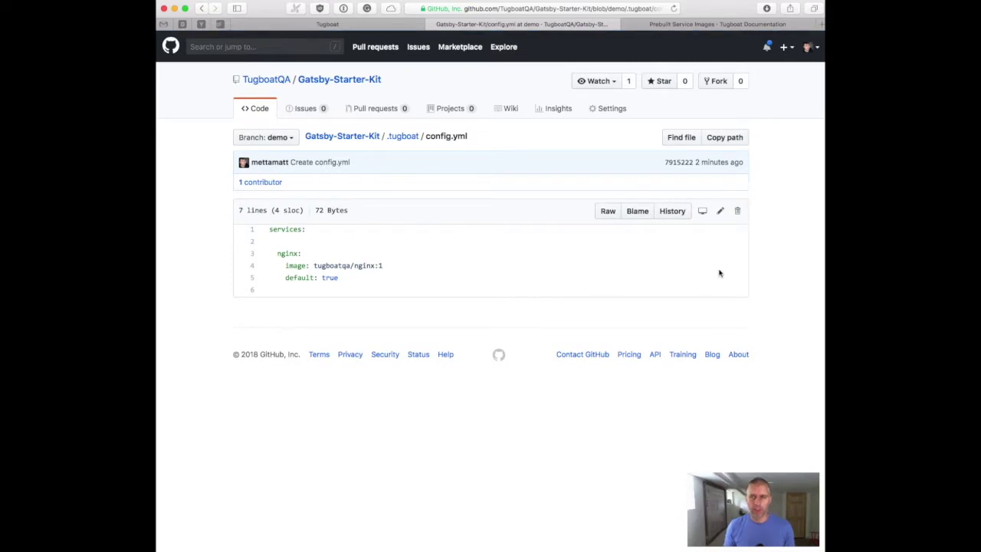
click(721, 211)
click(403, 241)
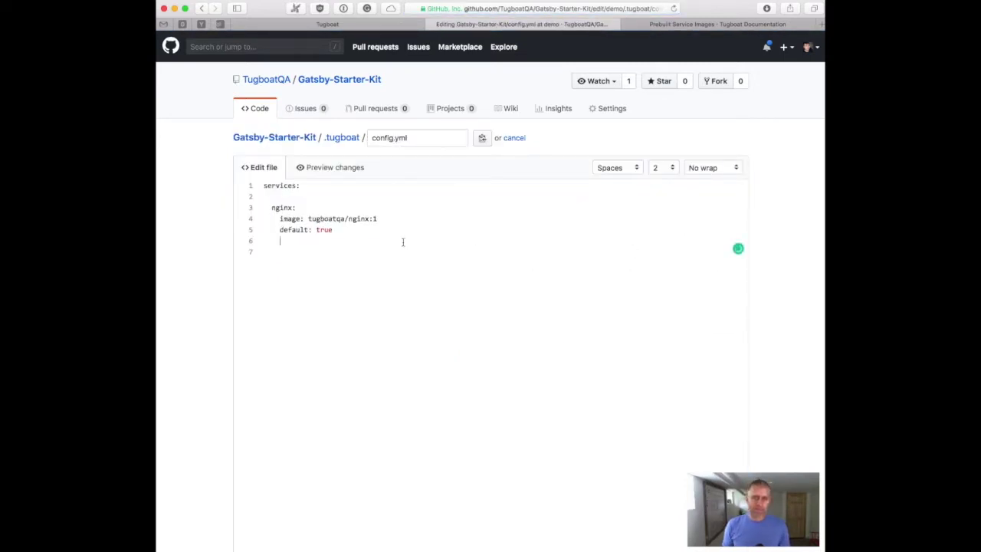
key(Return)
text(commands:)
key(Return)
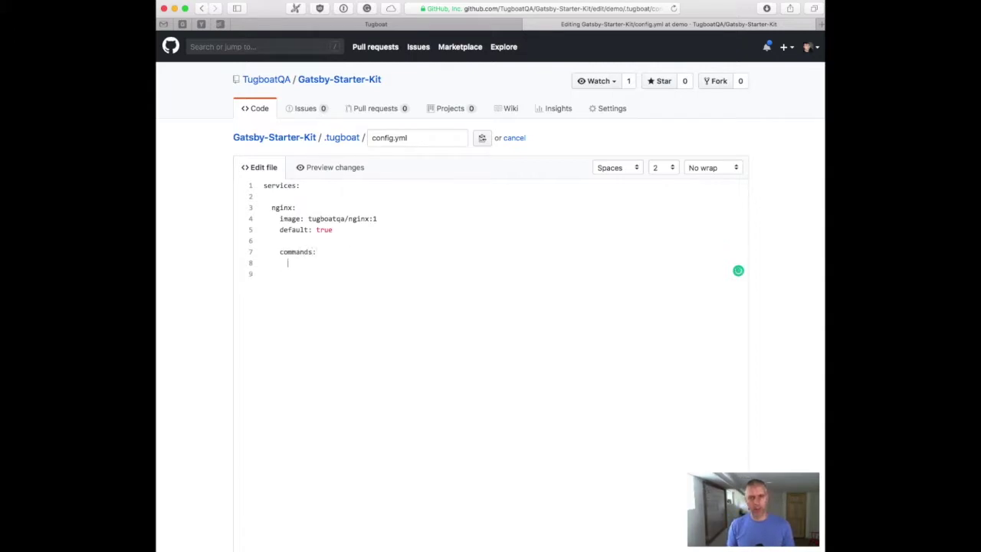
text(init:)
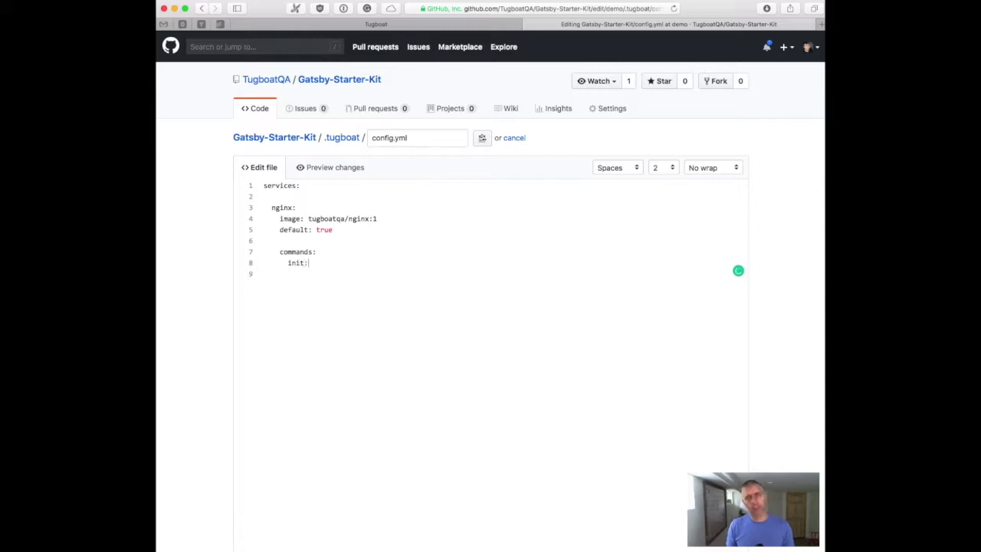
key(Return)
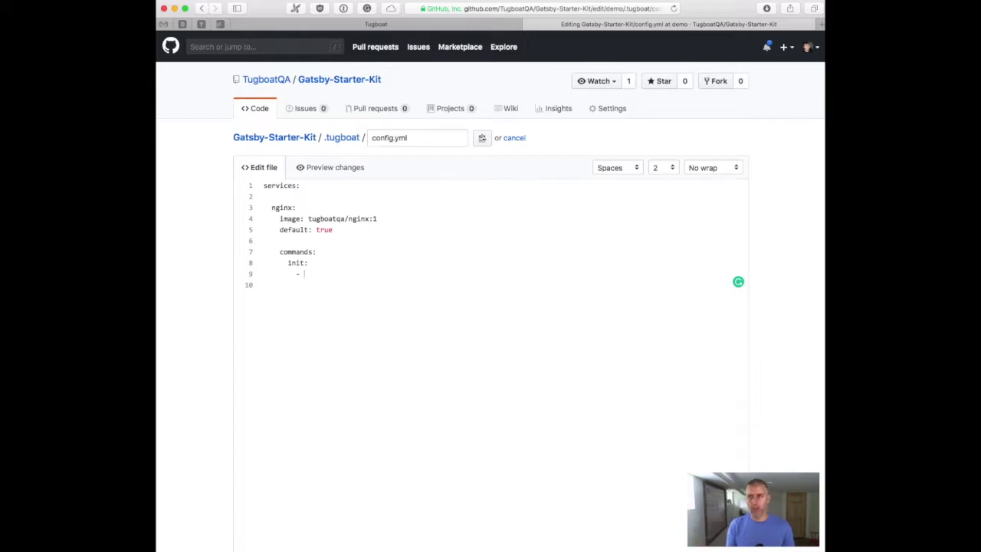
Search the web for "install node" and copy the two setup_8.x install commands from the Debian and Ubuntu section on nodejs.org.
key(super+t)
text(install node)
key(Return)
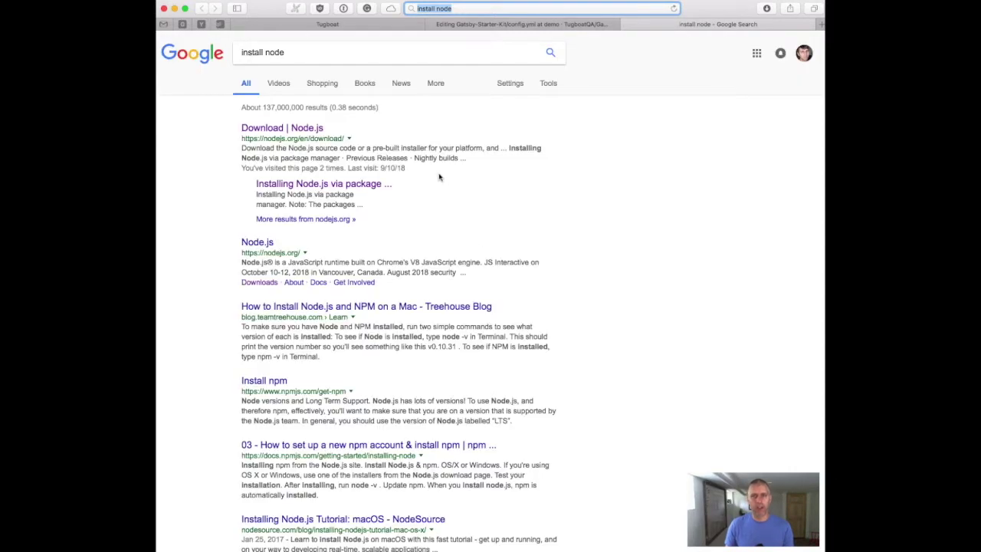
click(360, 185)
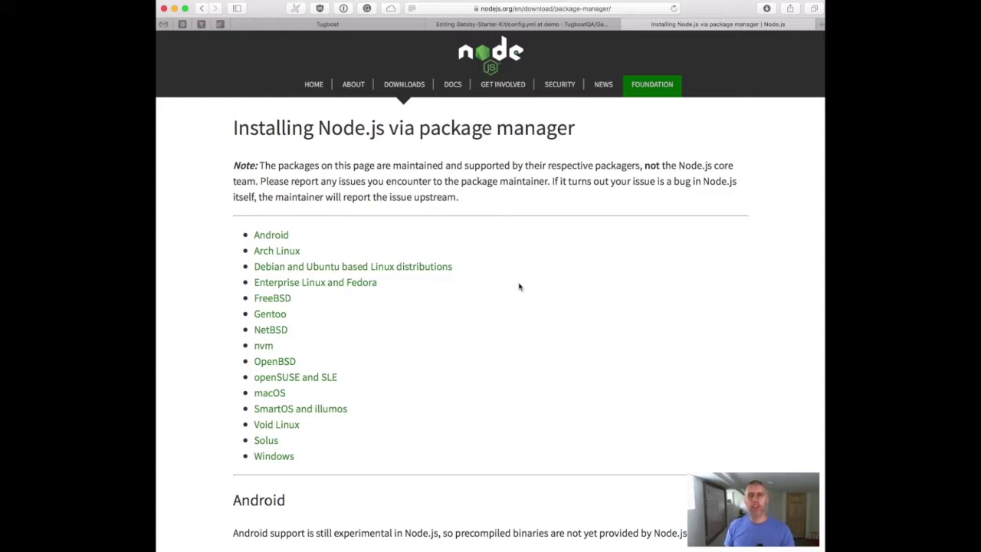
click(433, 266)
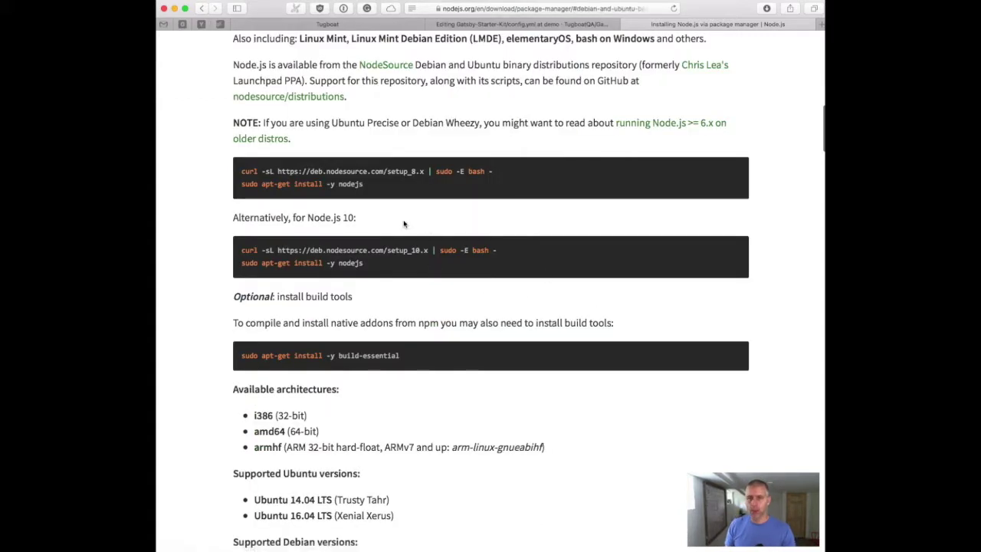
drag(371, 187, 247, 168)
key(super+c)
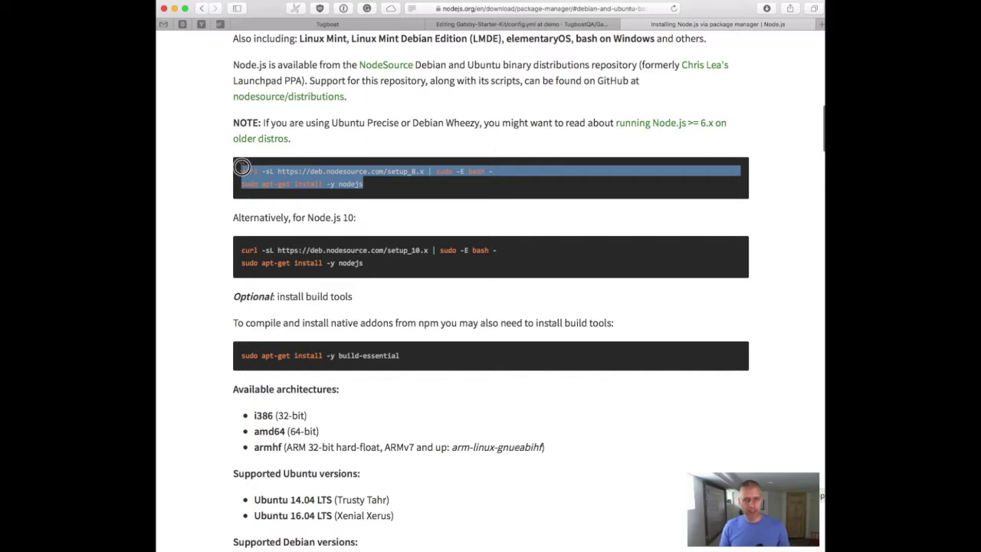
Paste the two Node setup_8.x install commands as separate items under init: in config.yml, and start another list item after a blank line.
click(497, 25)
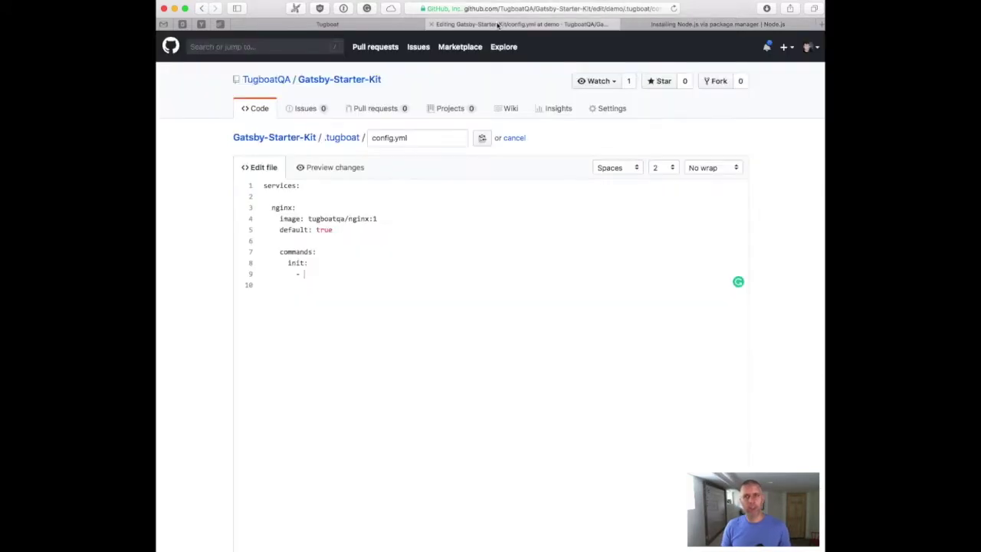
key(super+v)
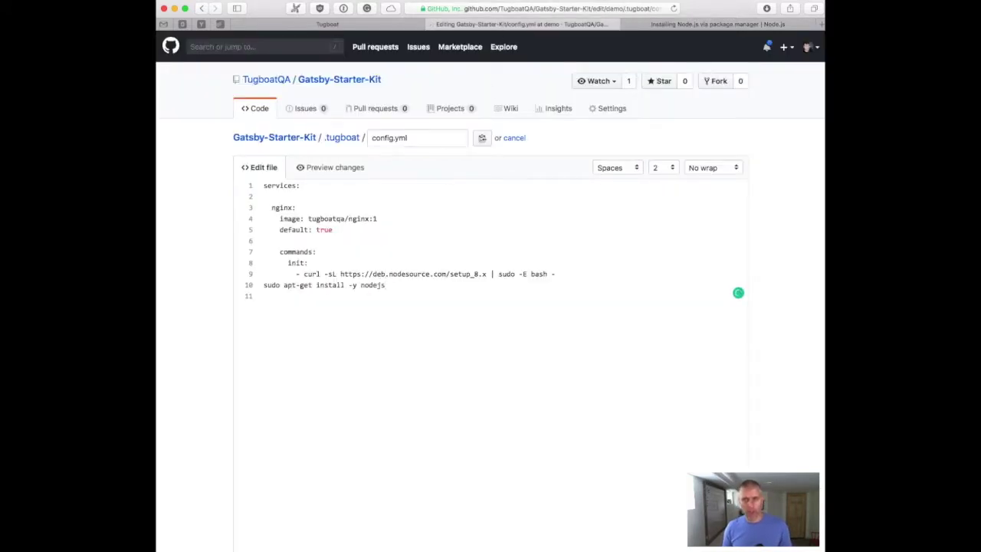
key(Down)
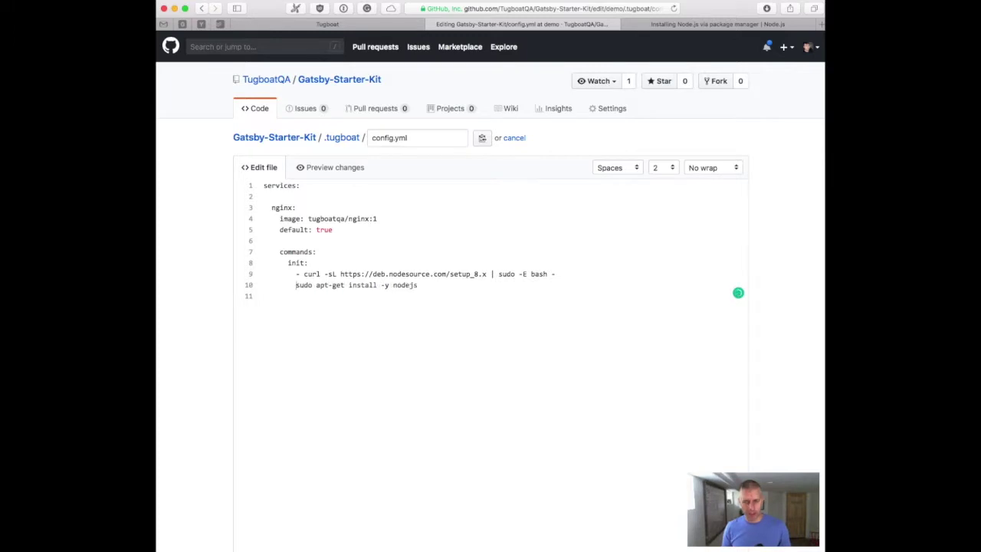
text(-)
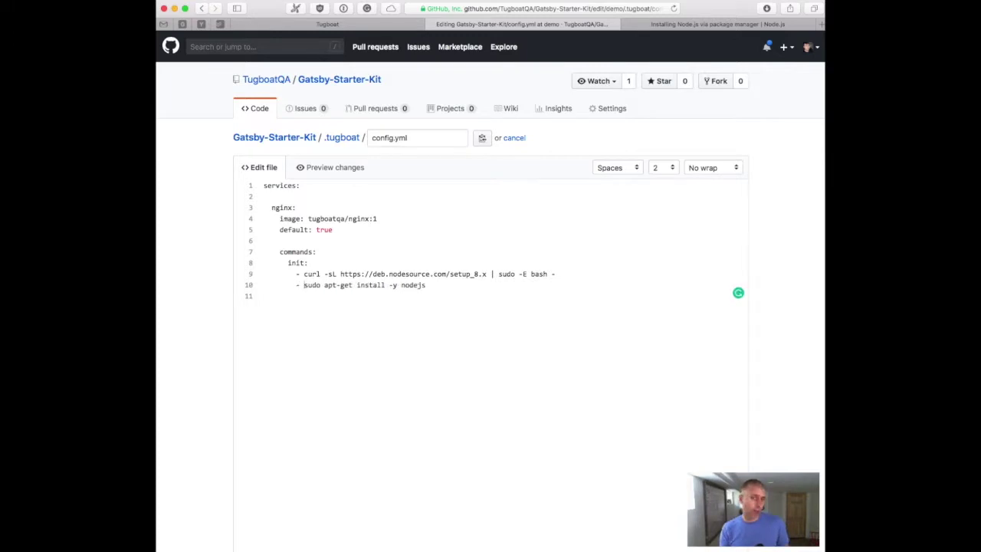
key(End)
key(Return)
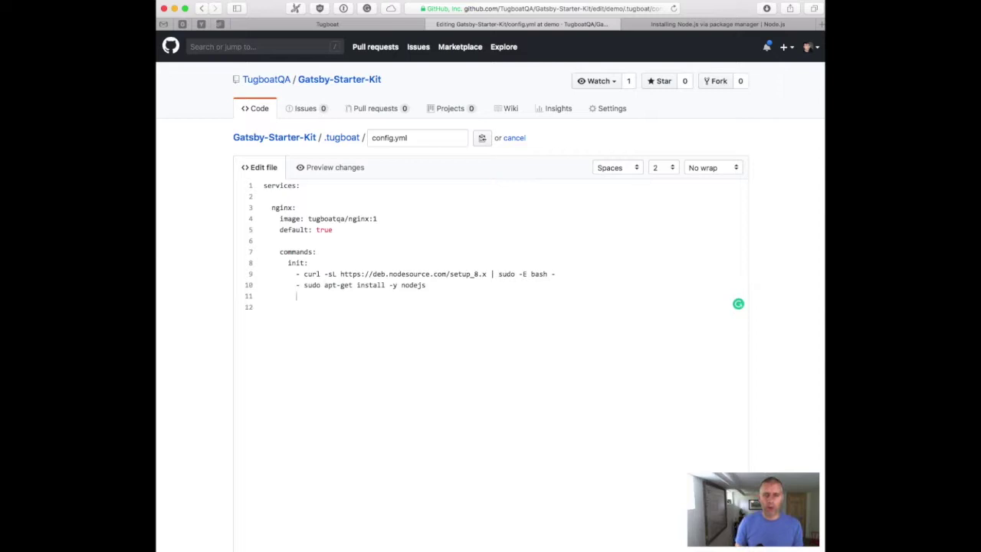
key(Return)
text(-)
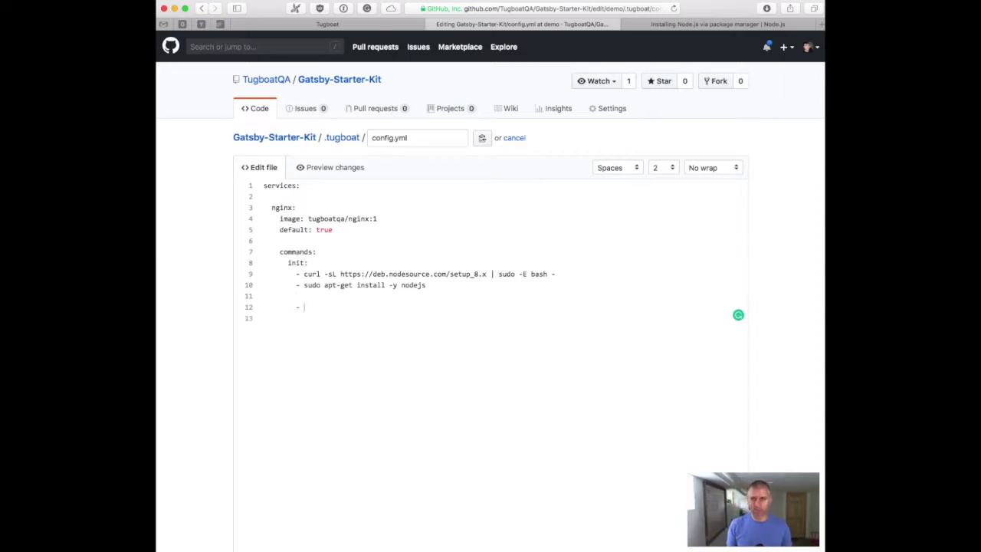
Open the Get Started docs on gatsbyjs.org and copy the npm install --global gatsby-cli command.
click(747, 26)
click(657, 9)
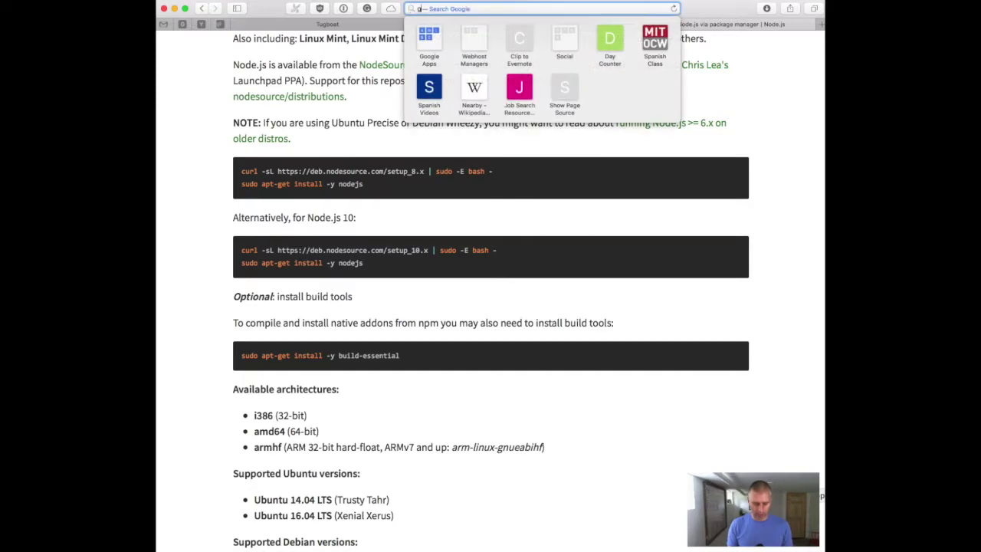
text(gatsbyjs.org)
key(Return)
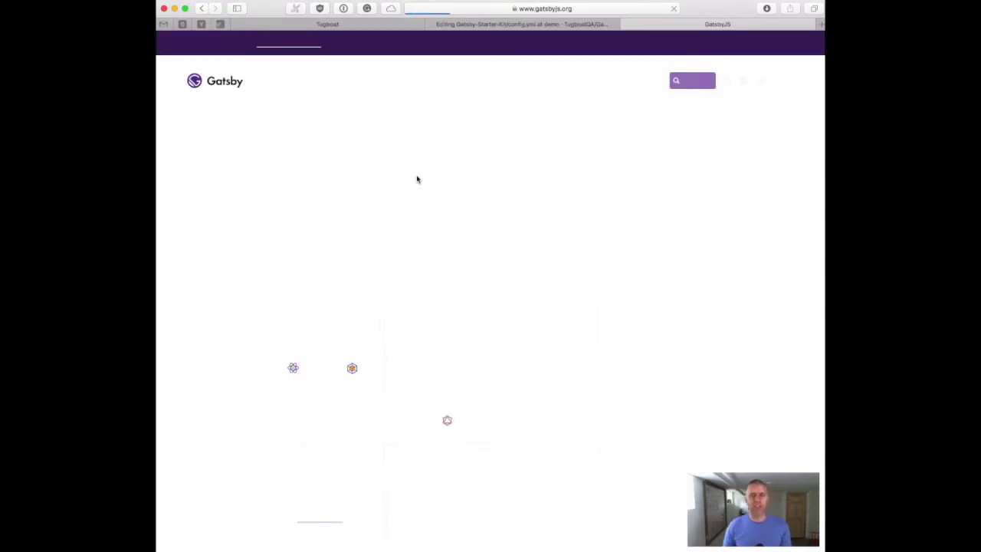
click(264, 217)
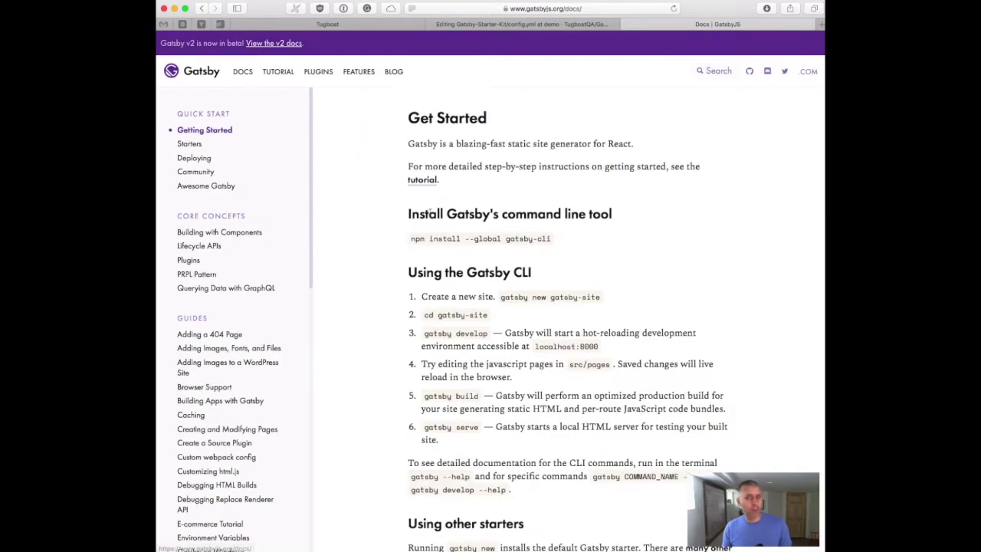
scroll(633, 253, down, 2)
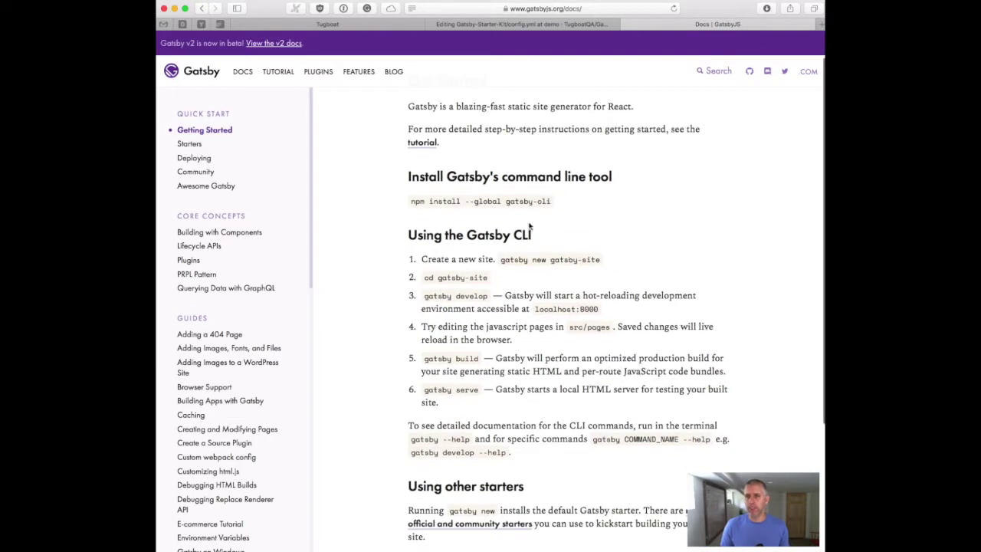
drag(551, 202, 412, 201)
key(super+c)
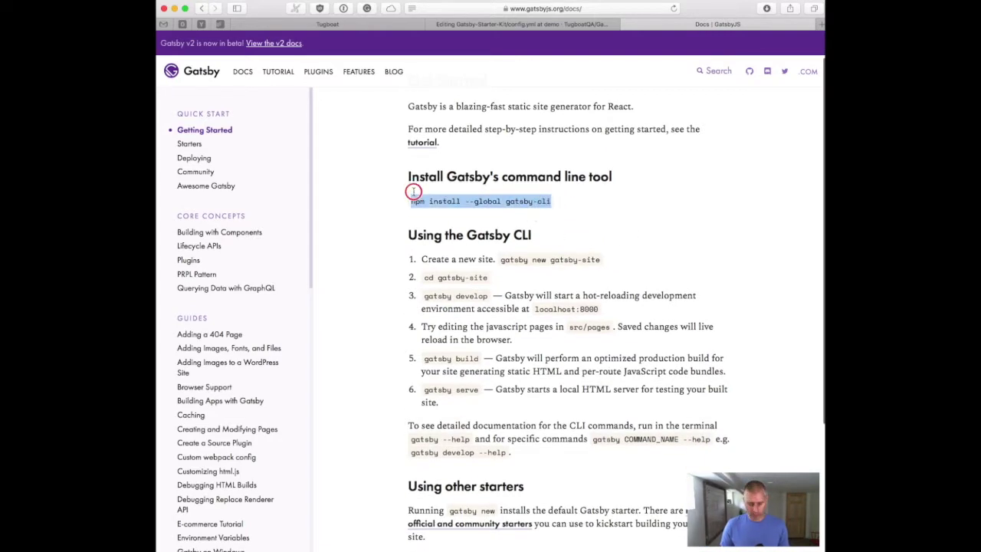
Add the copied npm install --global gatsby-cli command to the init list in config.yml and start a new list item.
click(505, 26)
key(super+v)
key(Return)
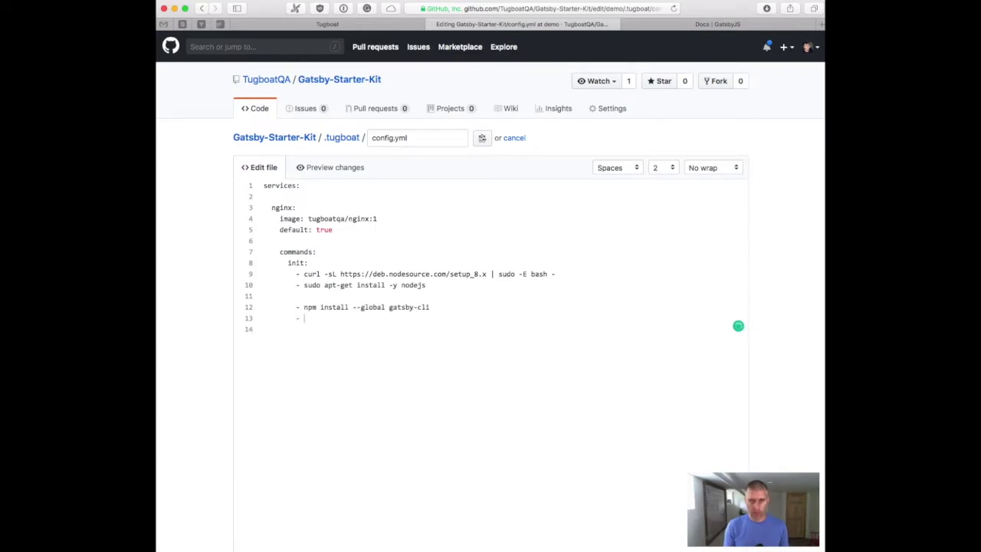
Copy gatsby new gatsby-site from the Gatsby CLI instructions and add it as the last init command in config.yml.
click(661, 27)
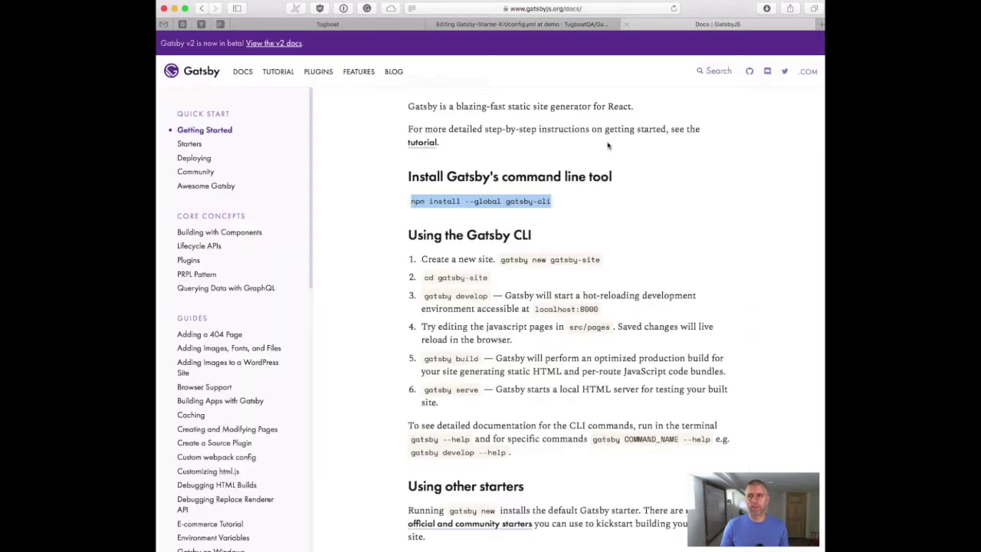
drag(501, 261, 606, 259)
key(super+c)
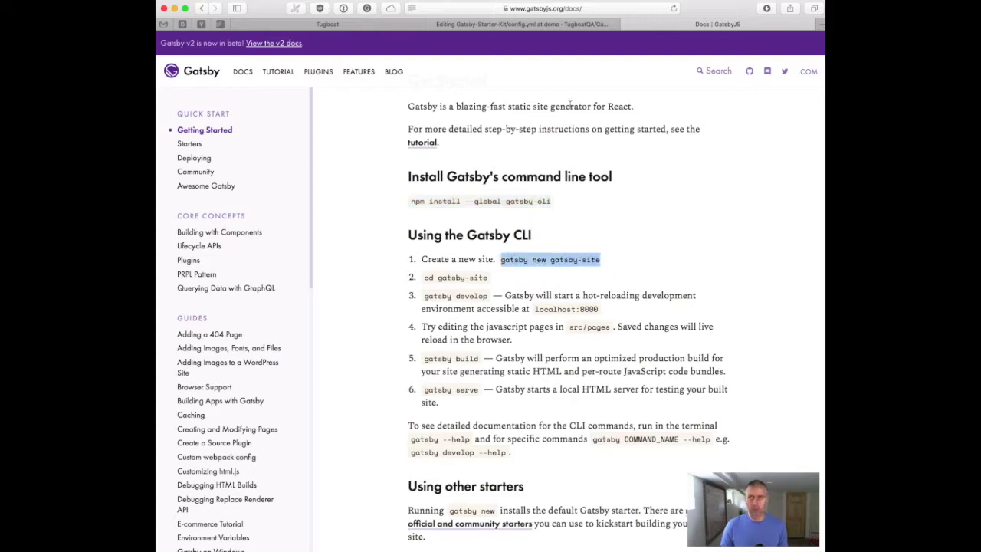
click(561, 26)
key(super+v)
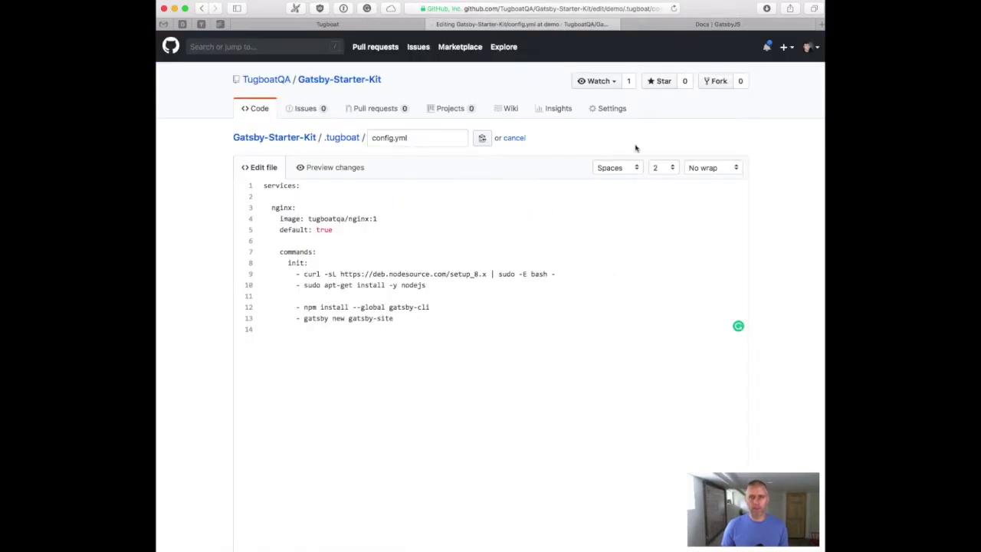
Look up the gatsby build command in the Gatsby CLI instructions and highlight it.
click(708, 26)
scroll(624, 283, down, 2)
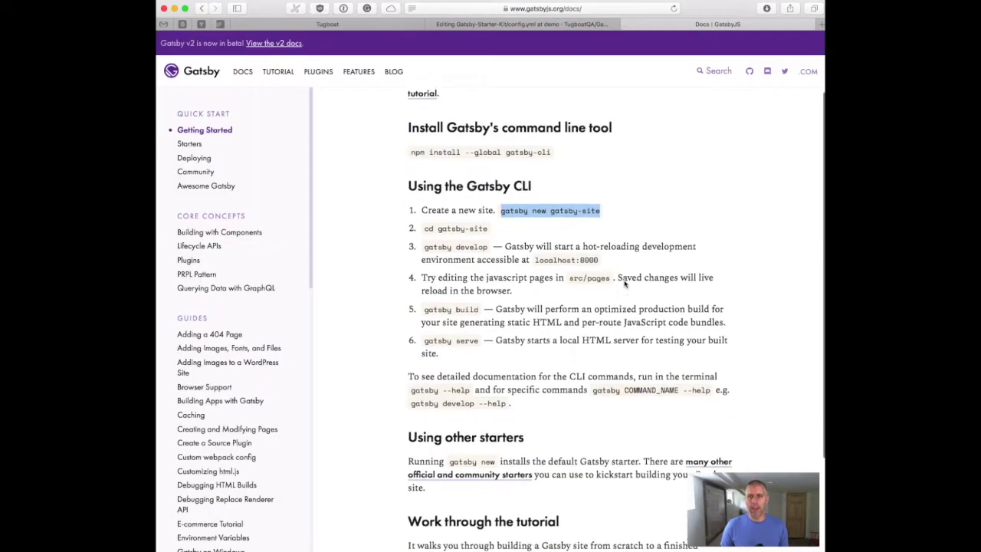
drag(480, 304, 422, 304)
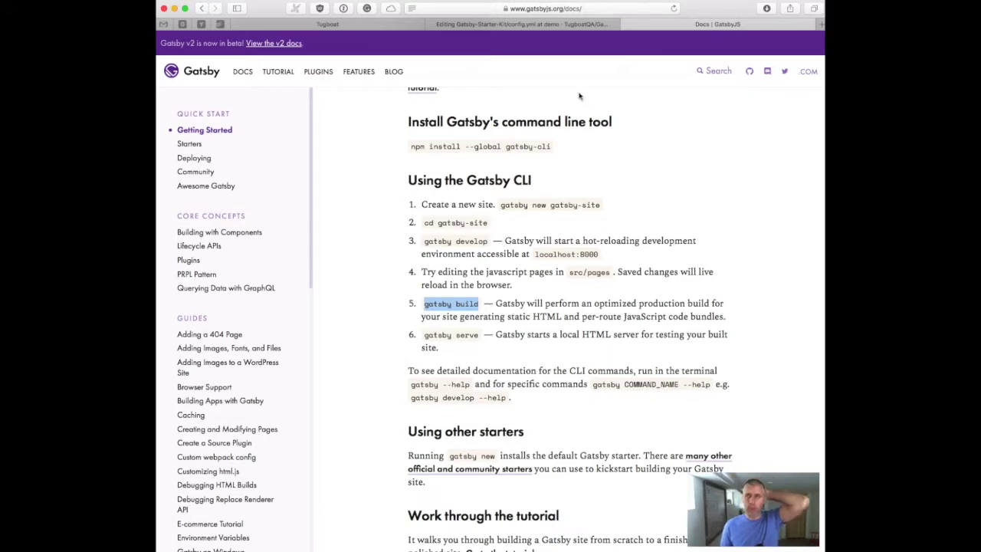
Commit the updated .tugboat/config.yml on GitHub with the default commit message.
click(592, 24)
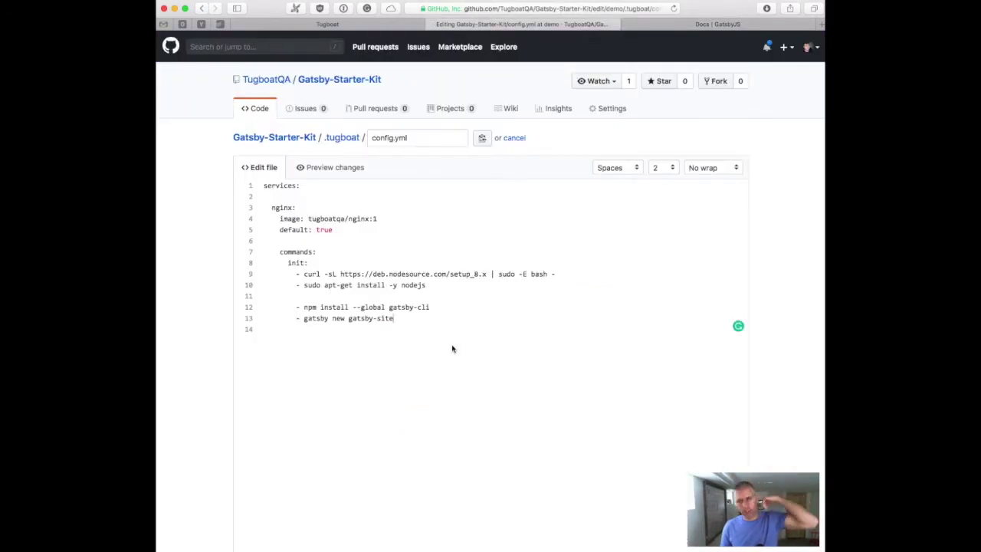
scroll(438, 375, down, 8)
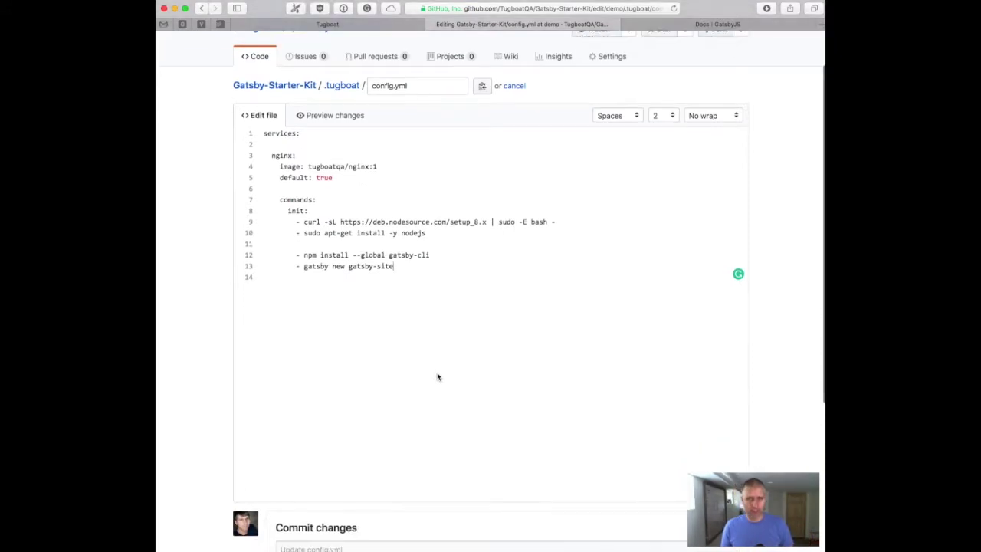
click(303, 464)
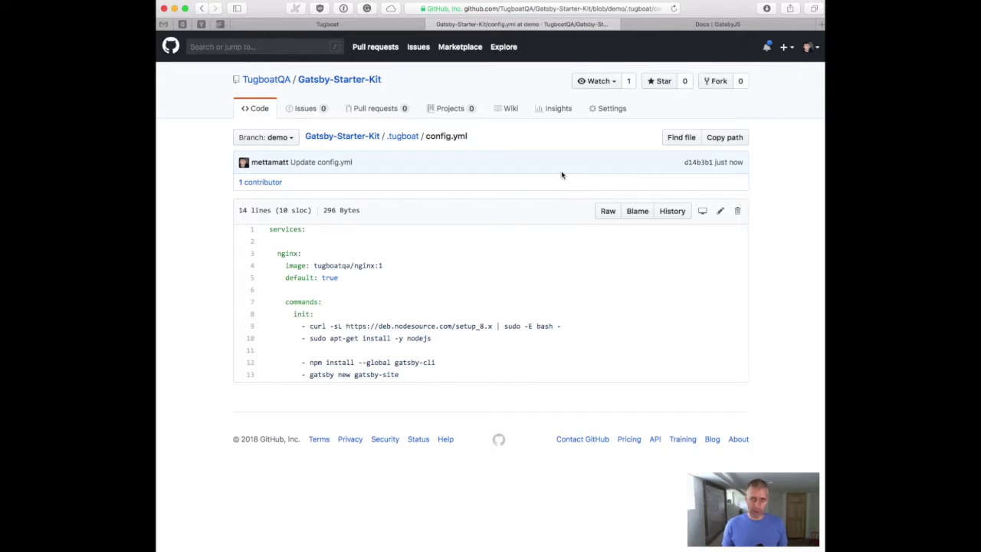
Rebuild the demo preview in the Tugboat dashboard and follow the build in its activity log.
click(409, 25)
scroll(536, 116, up, 2)
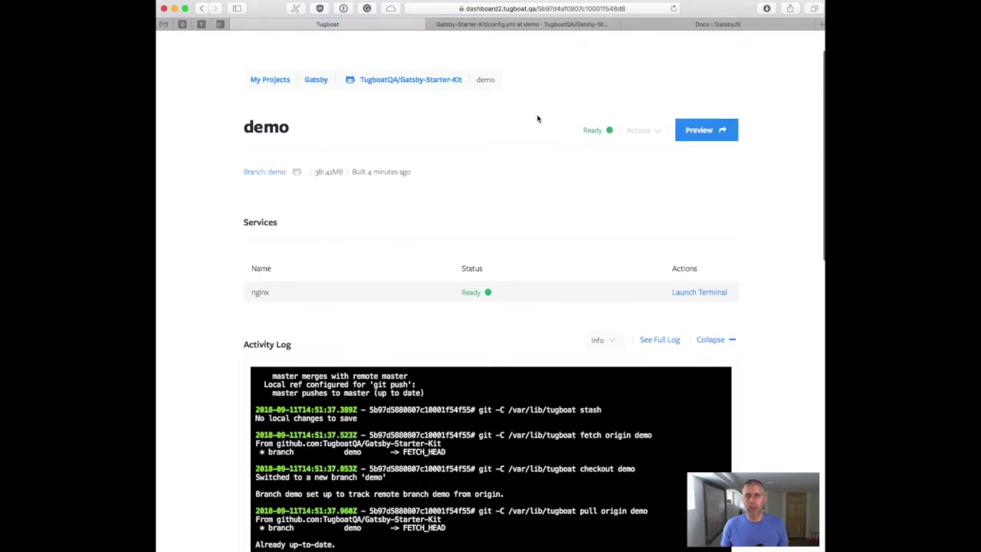
click(643, 135)
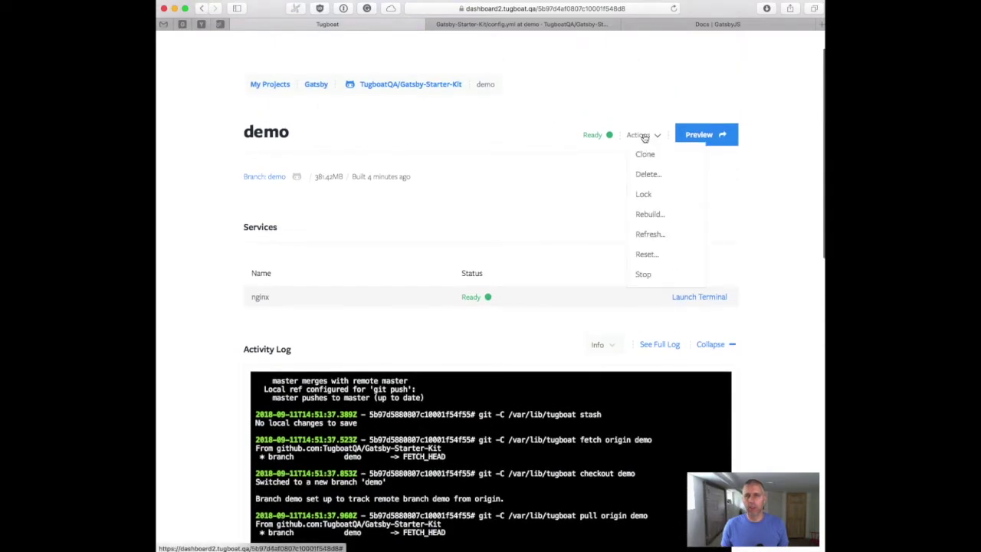
click(653, 214)
click(618, 171)
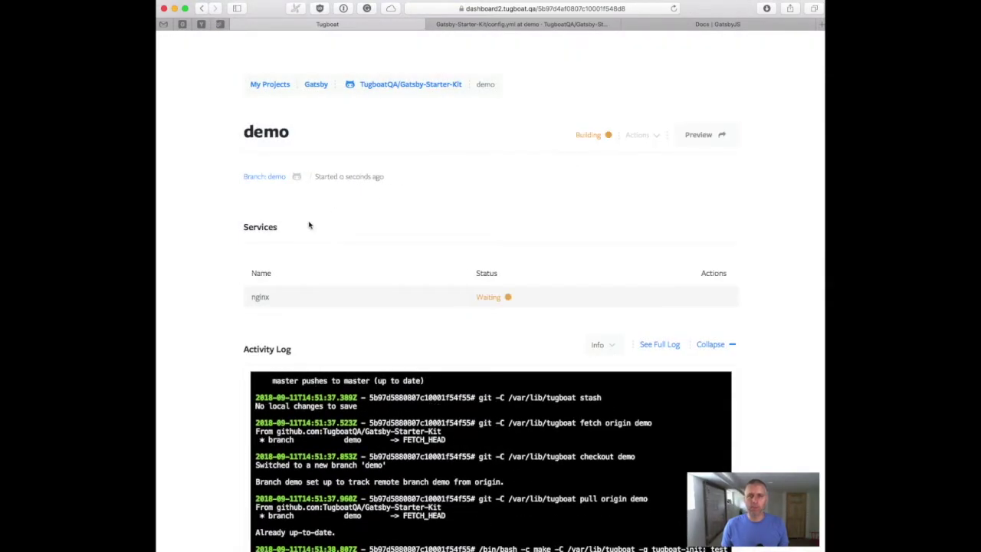
scroll(211, 271, down, 1)
scroll(212, 271, down, 3)
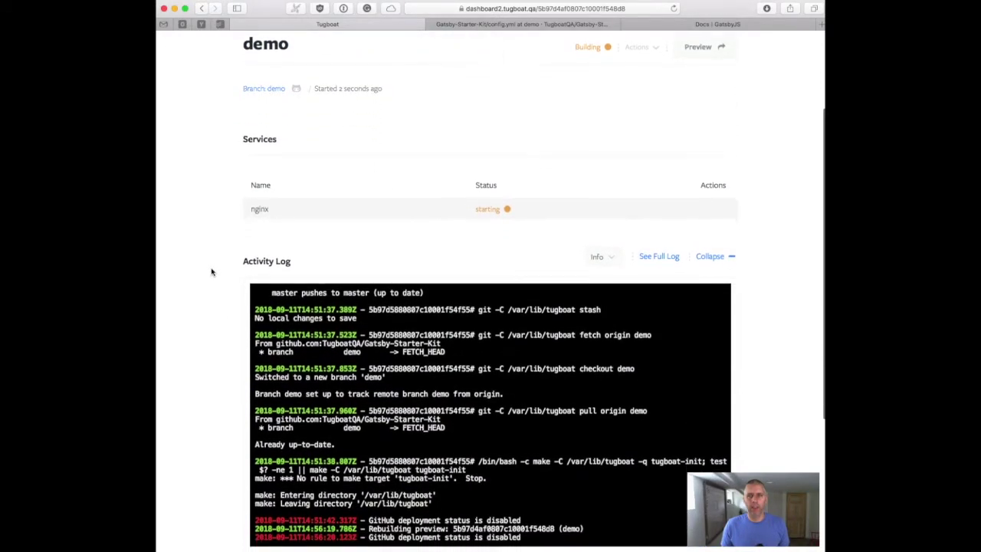
scroll(212, 271, down, 2)
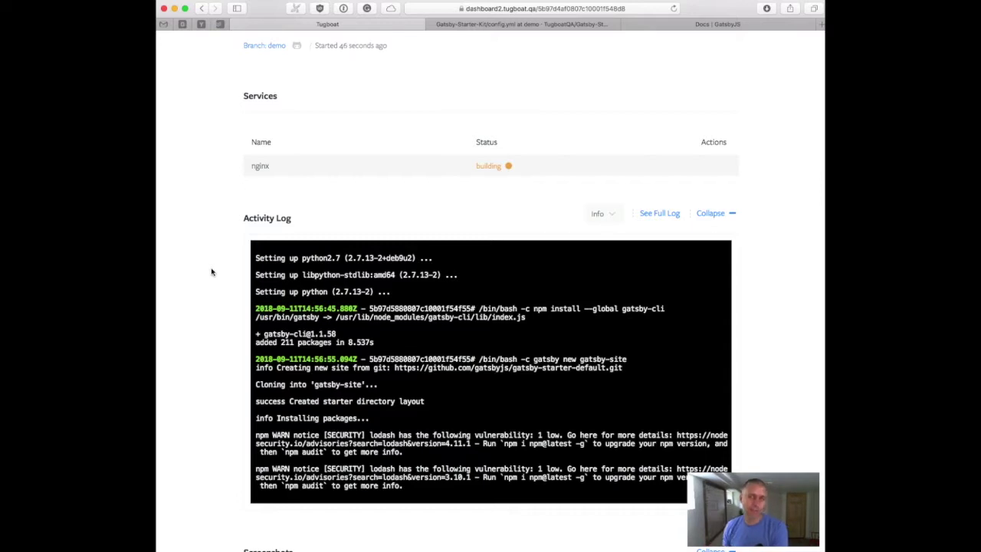
Open docs.tugboat.qa in a new tab and review the Base Previews page under Concepts, including how to use a base preview.
click(714, 24)
key(super+t)
text(docs.tugboat.qa)
key(Return)
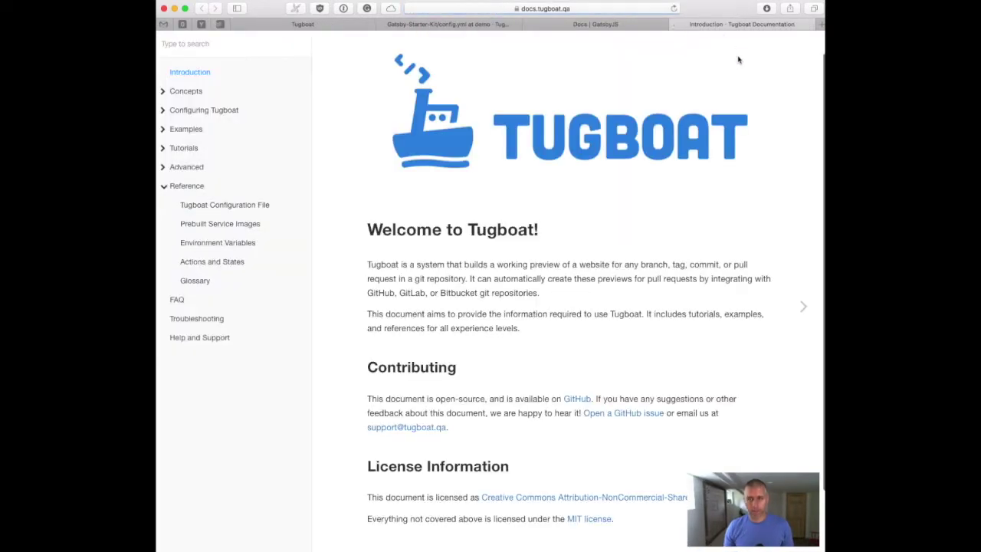
click(164, 91)
click(198, 168)
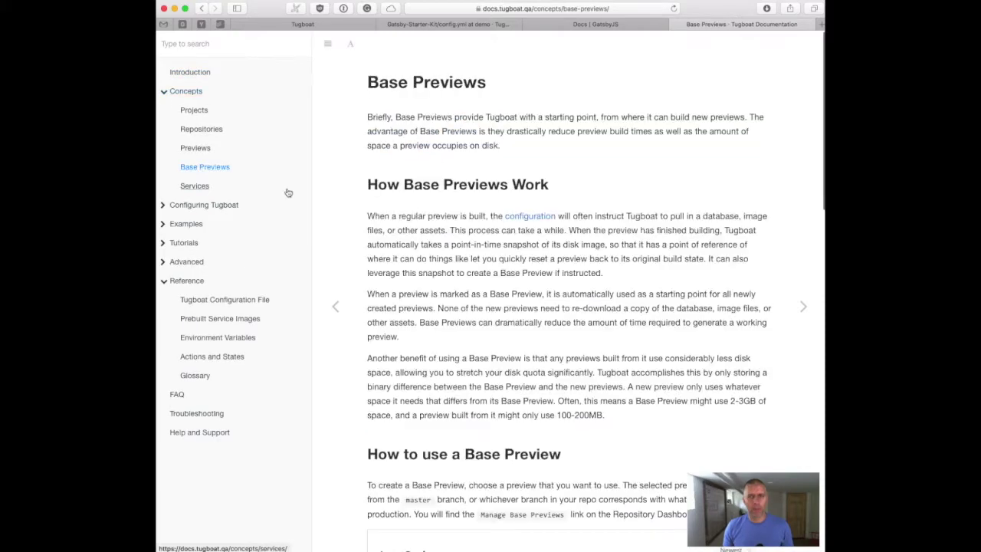
scroll(531, 304, down, 5)
scroll(531, 304, down, 6)
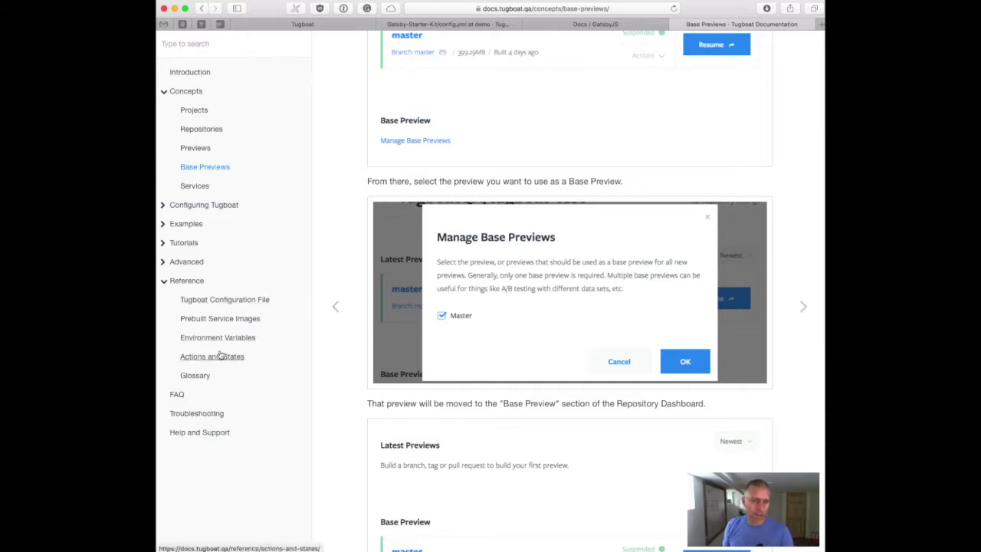
Check the demo build's activity log, and review the init, update and build command stages in the Configuring Tugboat documentation.
click(353, 24)
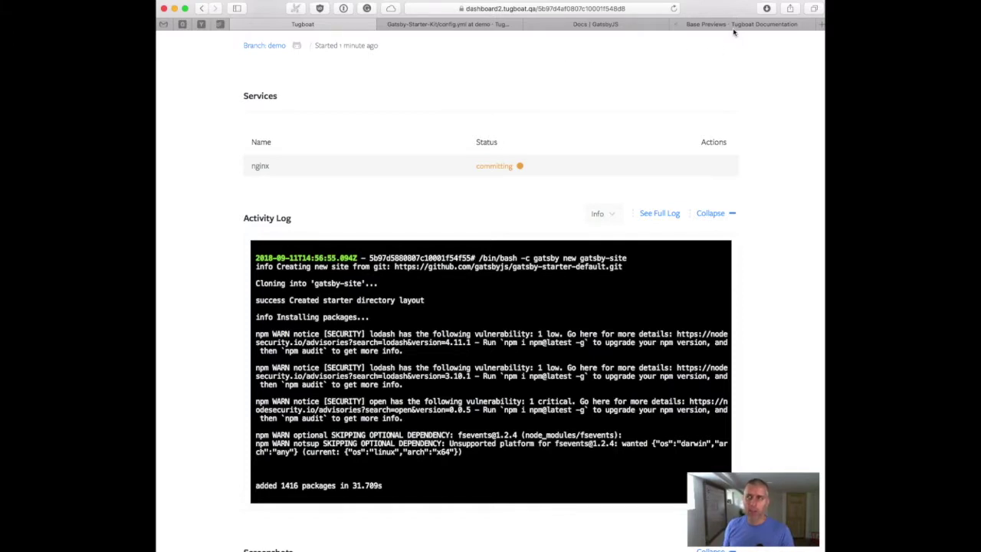
click(713, 25)
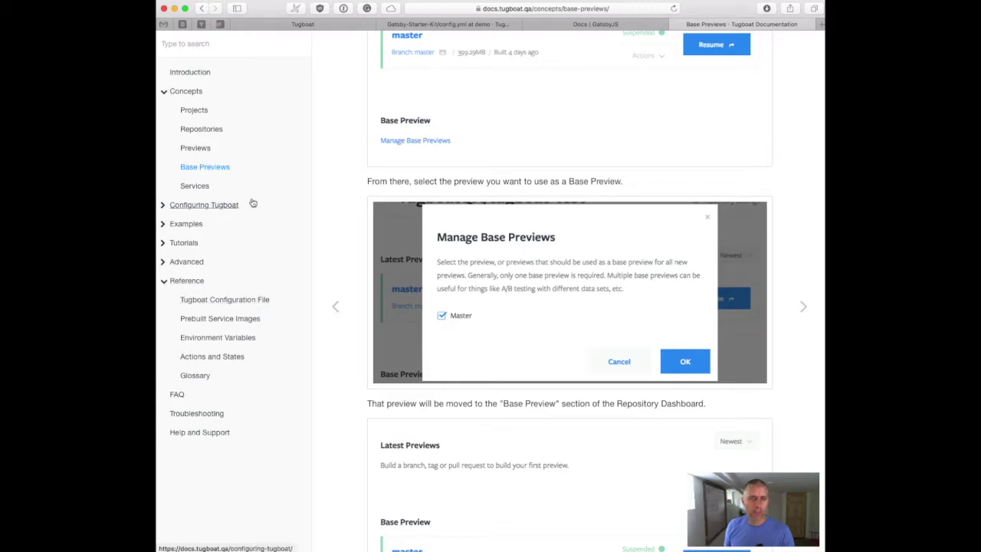
click(211, 204)
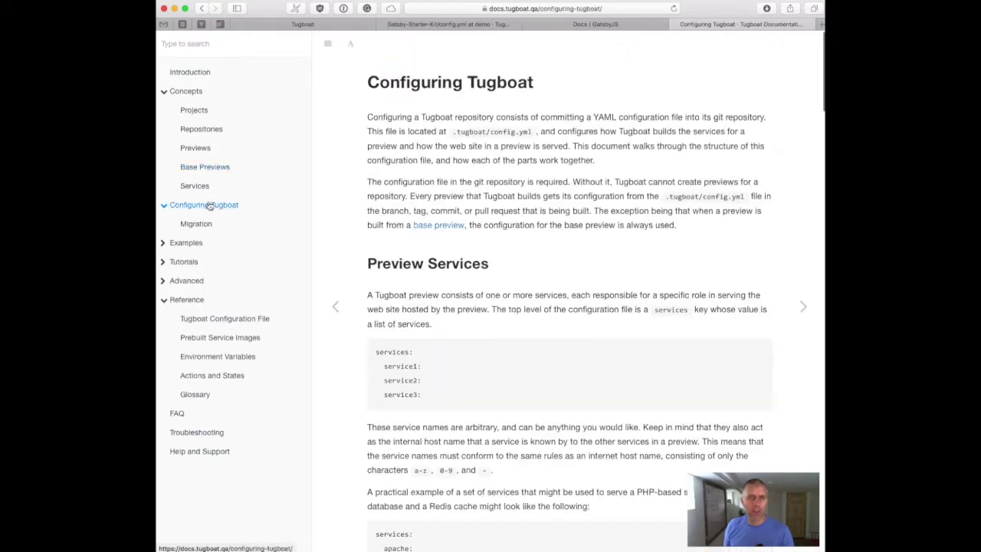
scroll(554, 281, down, 20)
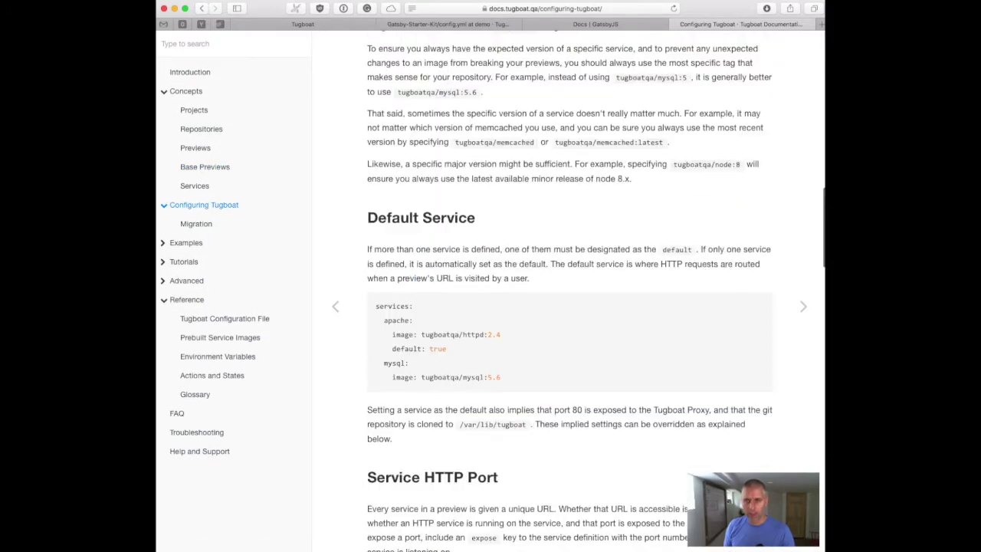
scroll(464, 241, down, 10)
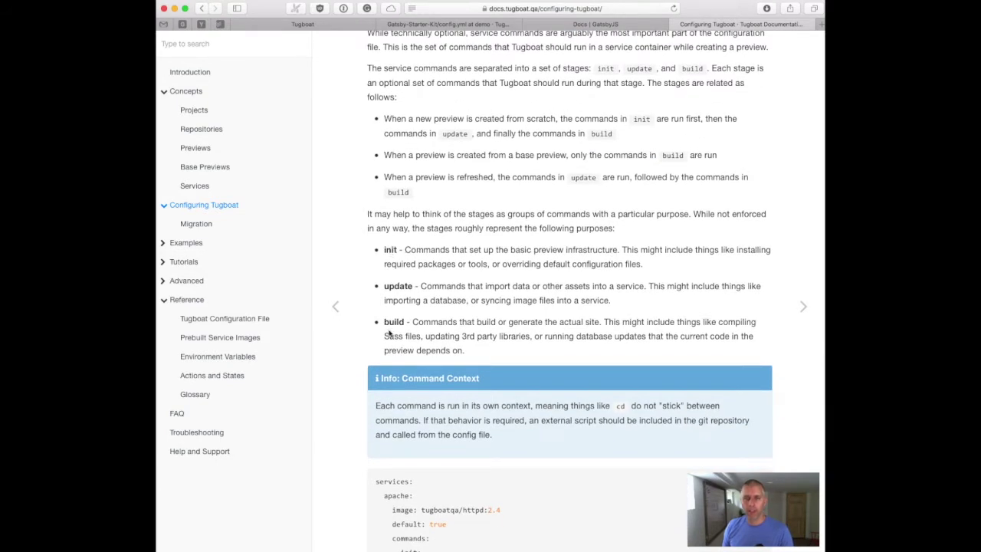
drag(493, 355, 395, 233)
scroll(396, 233, down, 8)
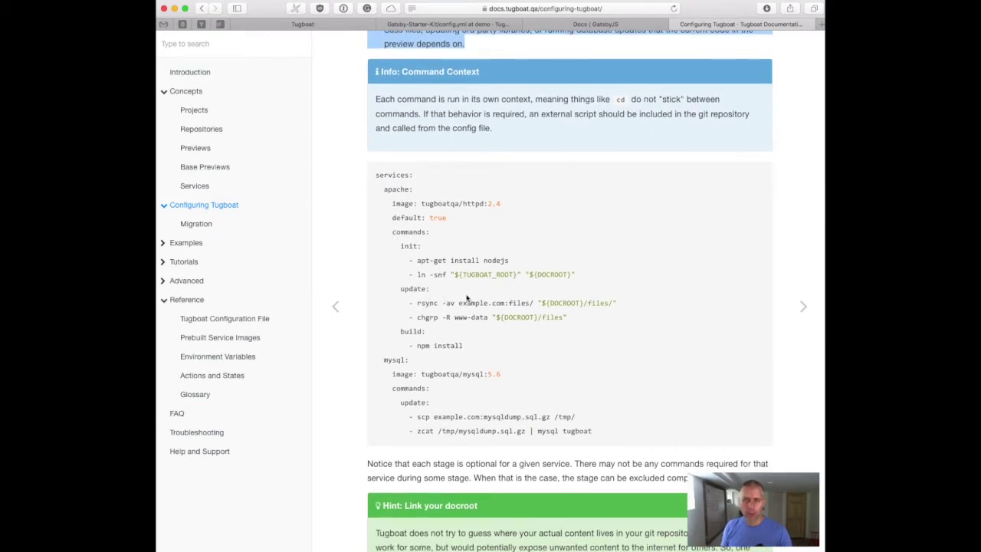
Review the Rebuild and Refresh preview actions on the Actions and States page of the Tugboat documentation.
click(224, 375)
scroll(541, 332, down, 3)
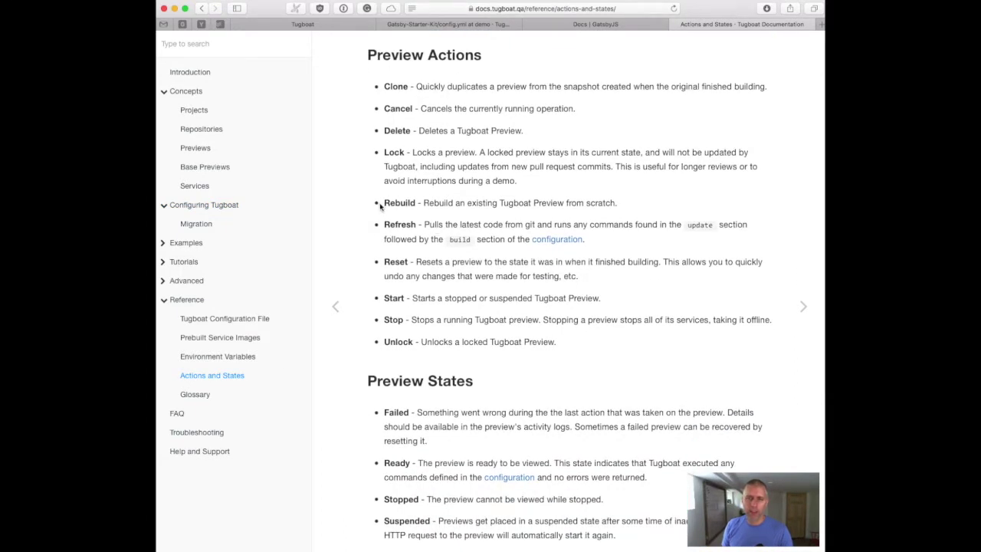
drag(381, 204, 607, 337)
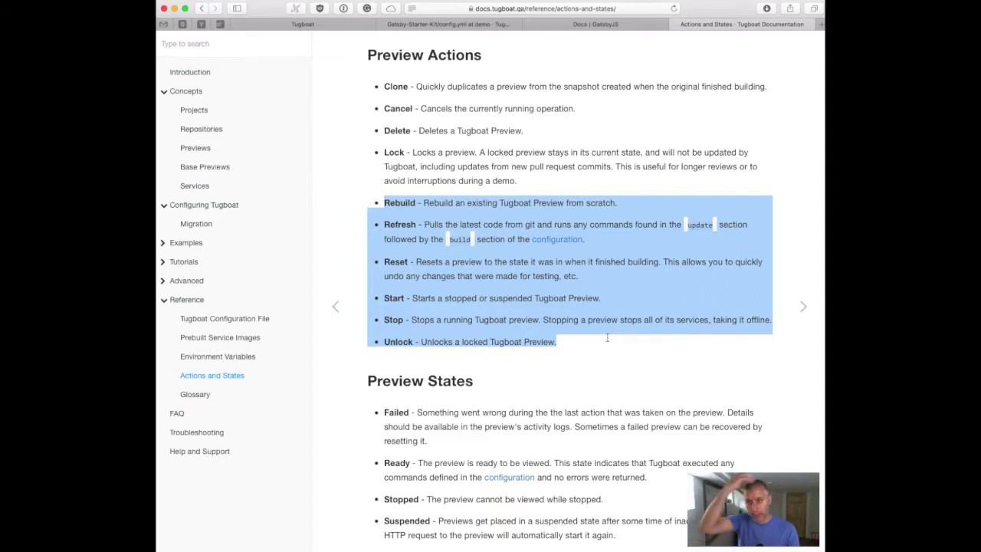
click(391, 222)
double_click(390, 221)
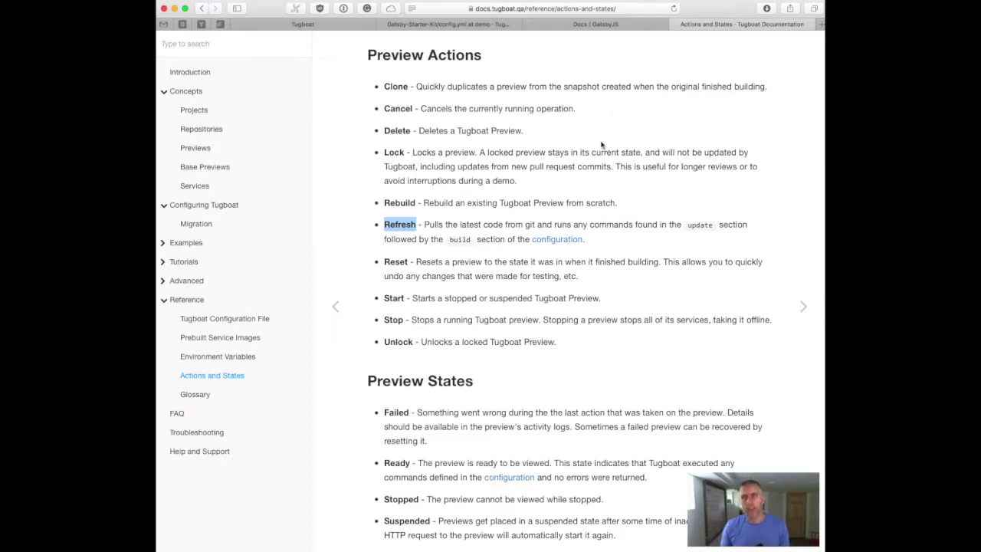
Check the end of the demo preview's activity log and its build status in the Tugboat dashboard.
click(360, 28)
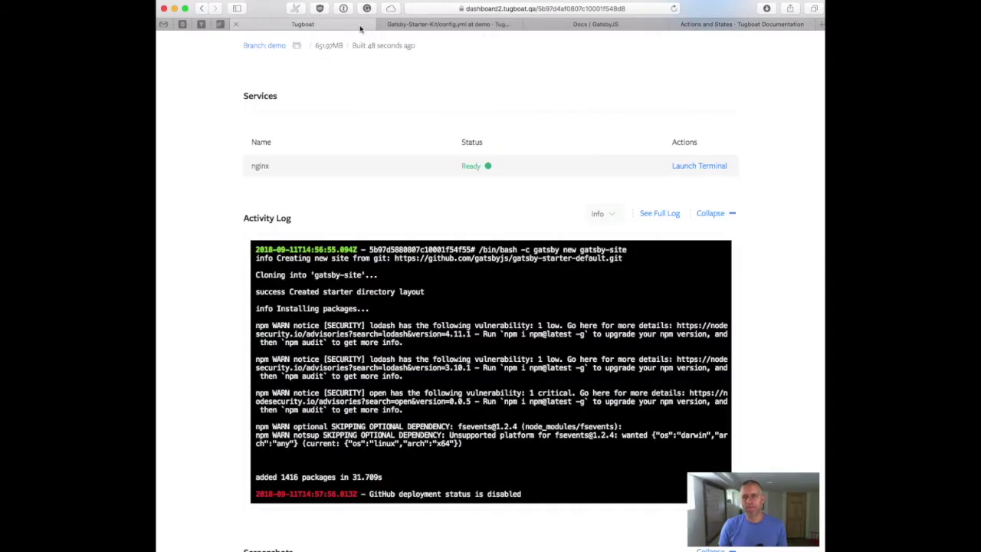
scroll(328, 132, down, 2)
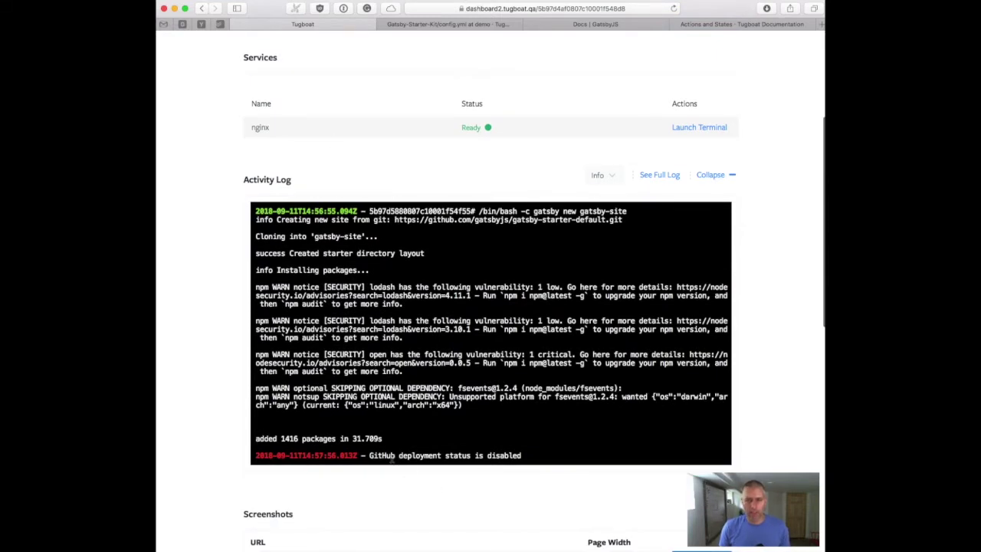
drag(524, 457, 373, 441)
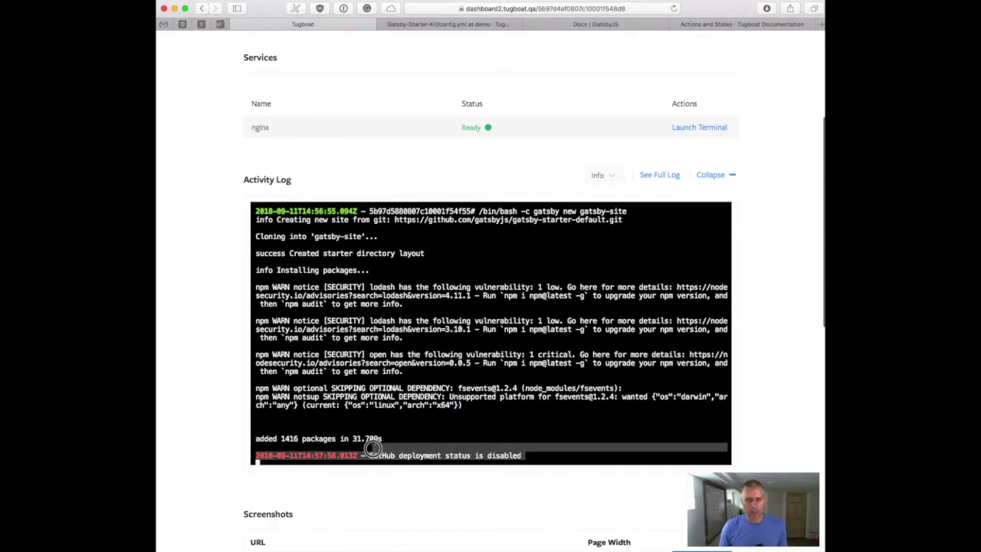
click(433, 414)
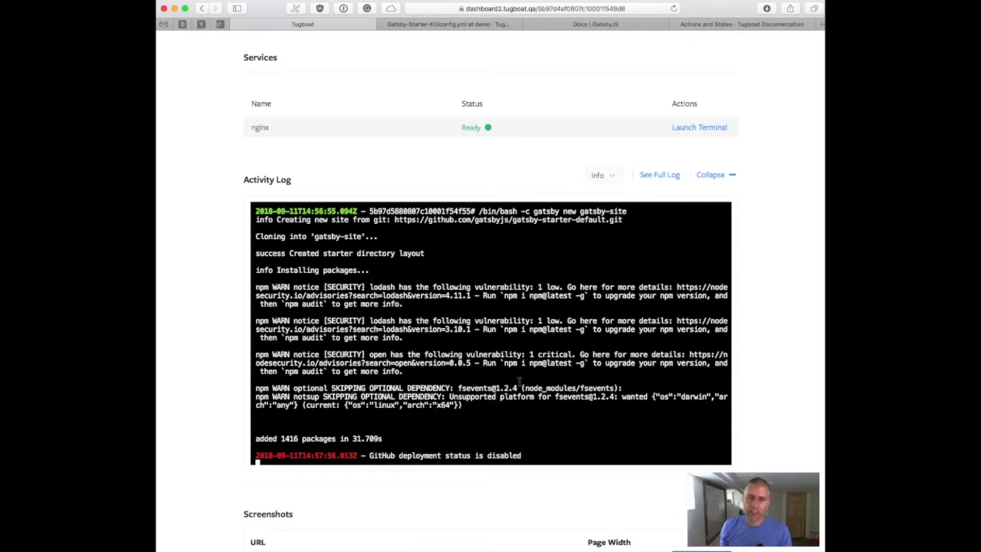
scroll(453, 159, up, 3)
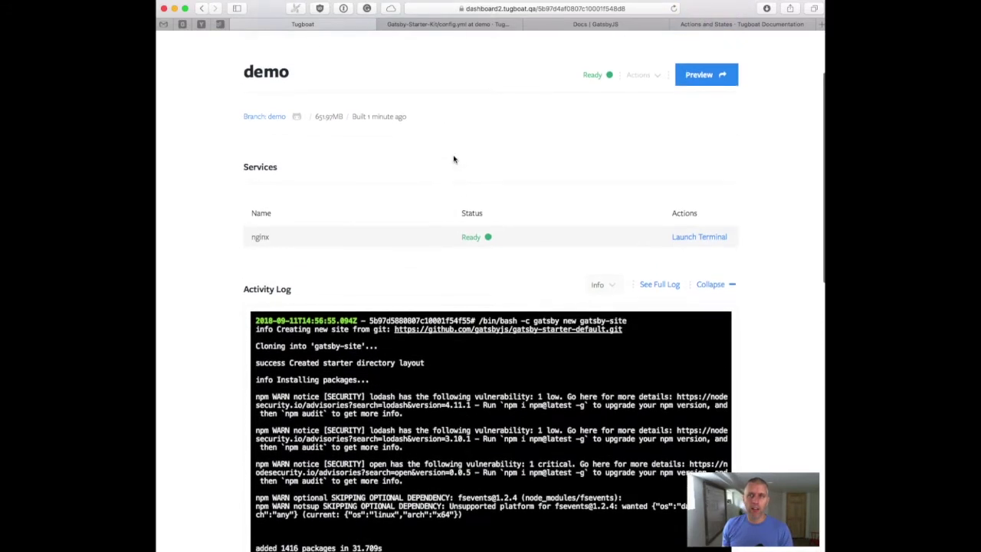
scroll(452, 158, up, 2)
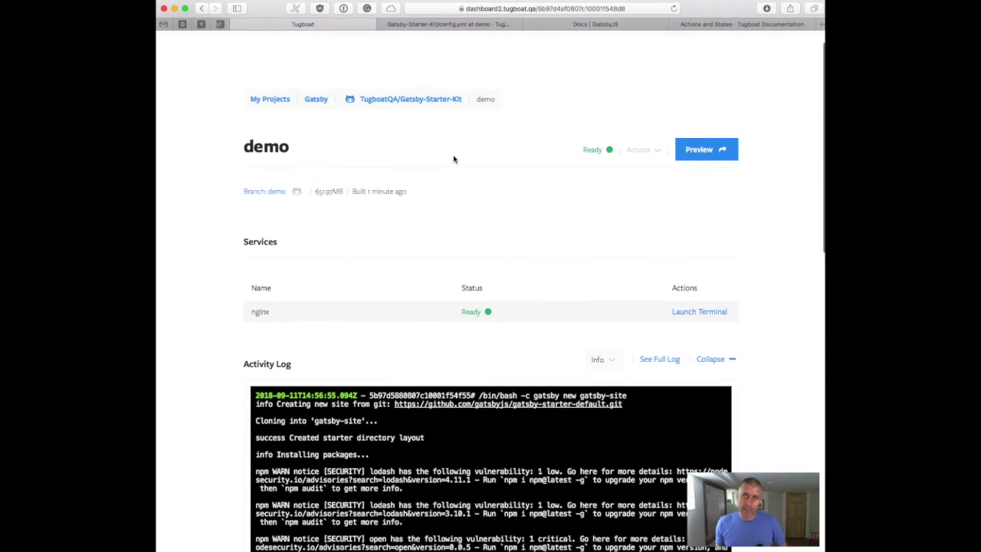
Set the demo preview as the base preview of the TugboatQA/Gatsby-Starter-Kit repository.
click(420, 101)
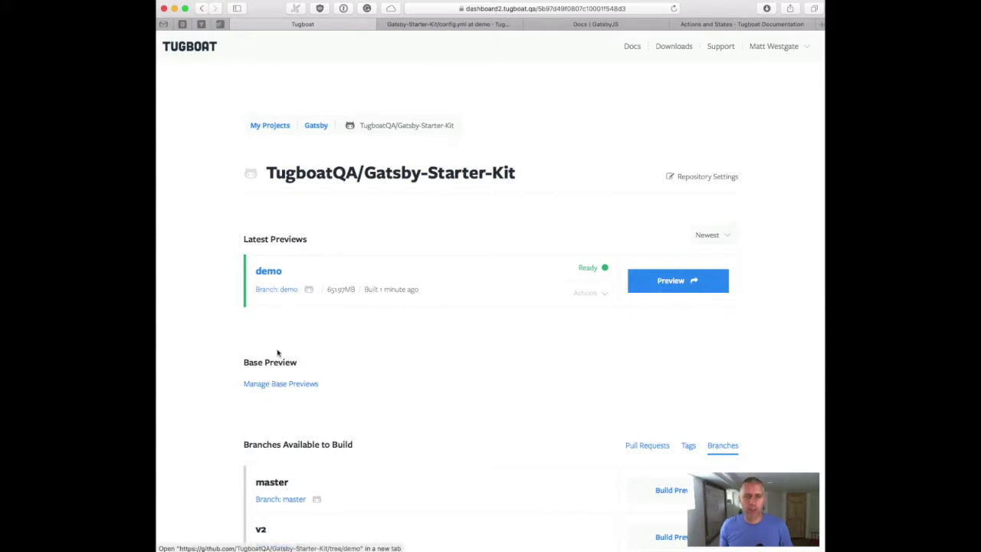
click(270, 384)
click(353, 168)
click(615, 217)
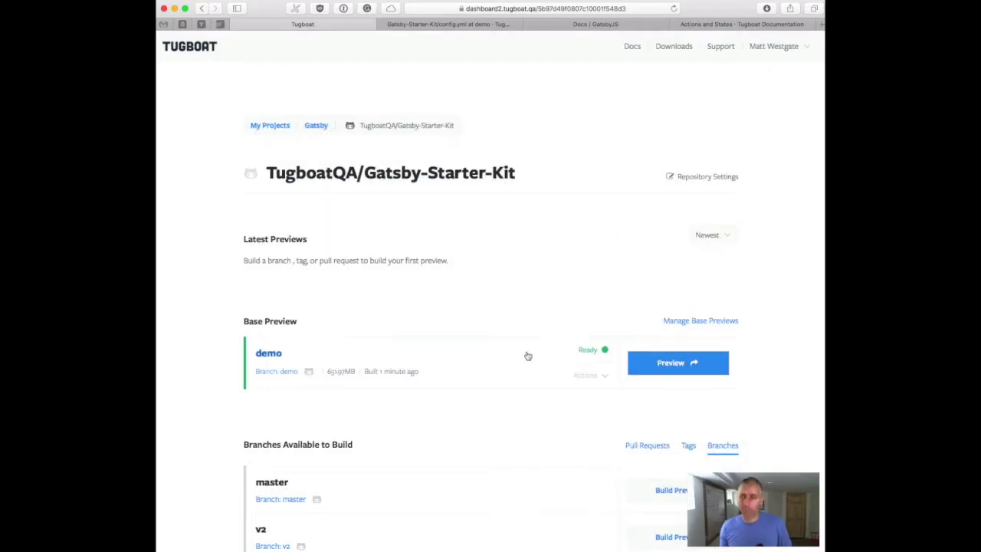
Clone the demo base preview and open the resulting preview's page to check its services and activity log.
click(600, 381)
click(599, 403)
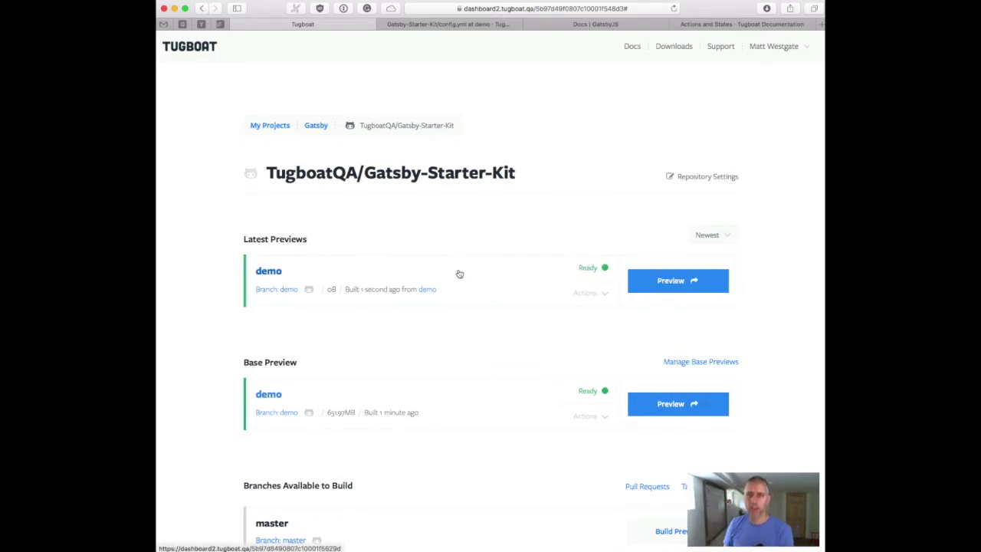
click(275, 272)
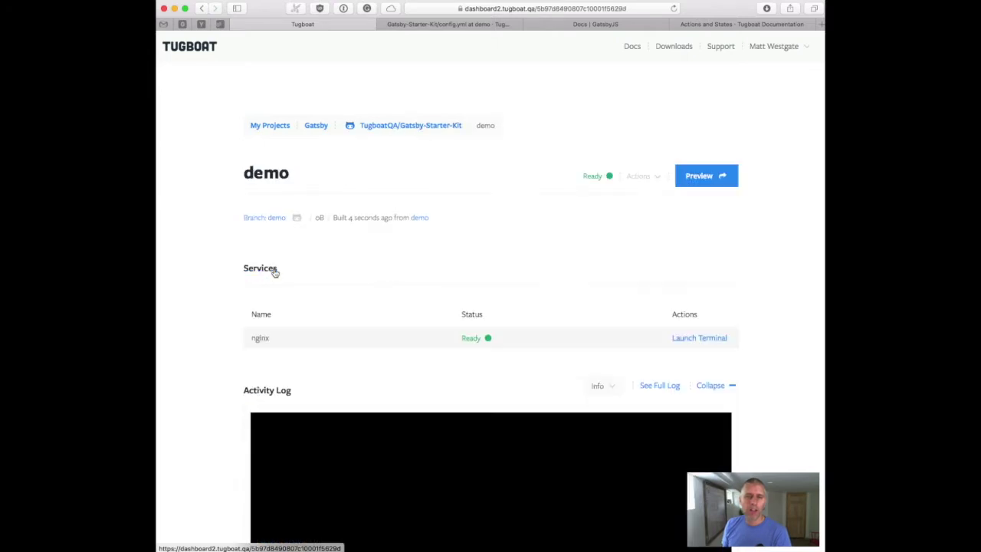
scroll(453, 263, down, 2)
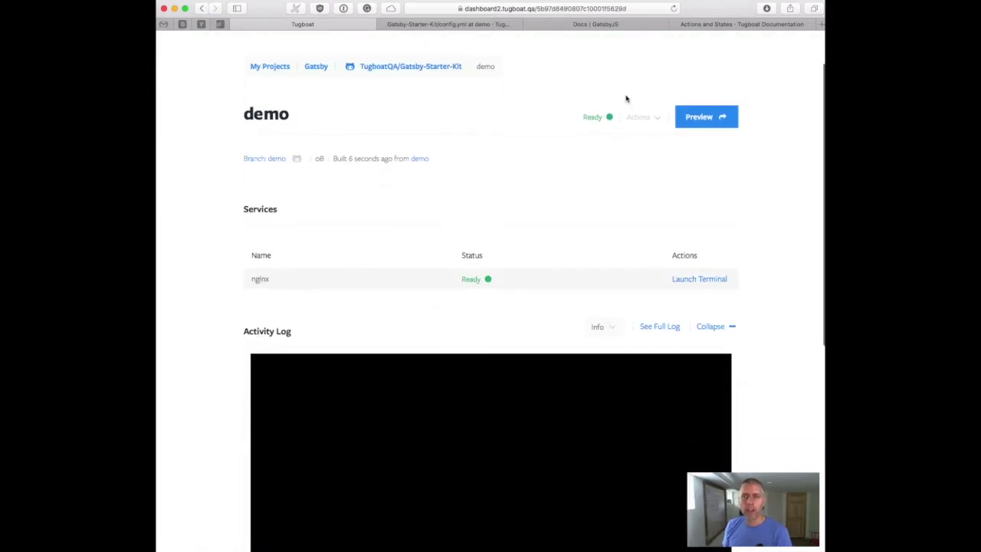
Edit .tugboat/config.yml on GitHub and add a build: section with an empty list item below the init commands.
click(494, 26)
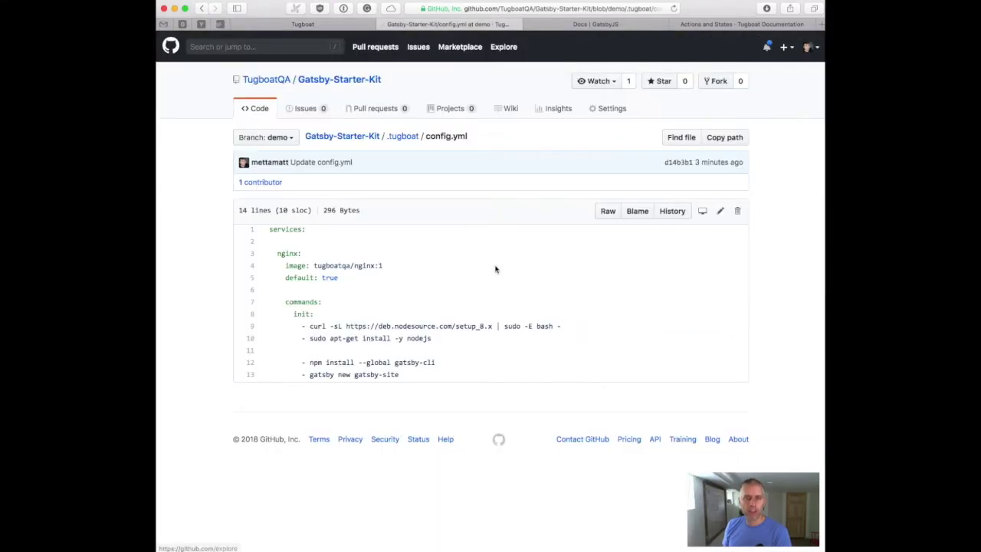
click(725, 210)
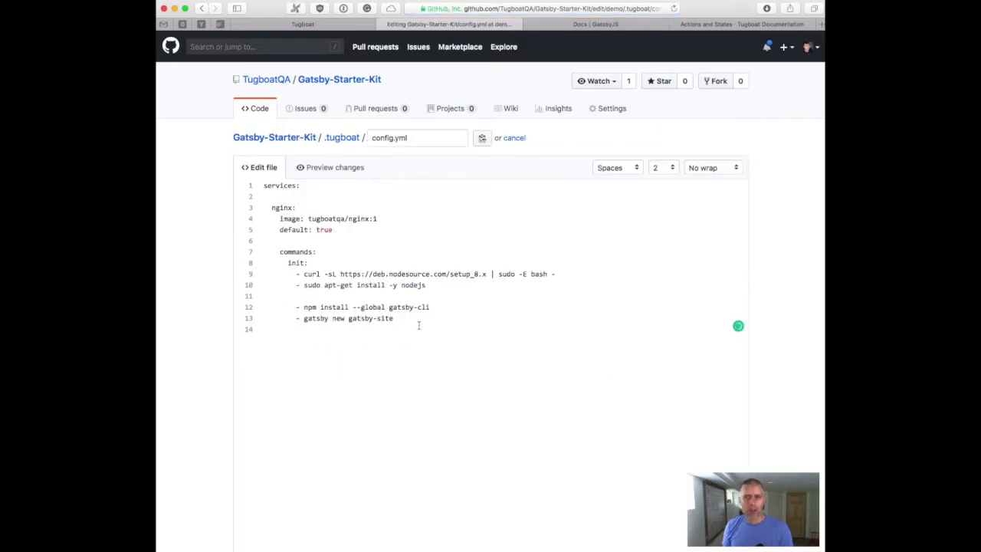
click(738, 325)
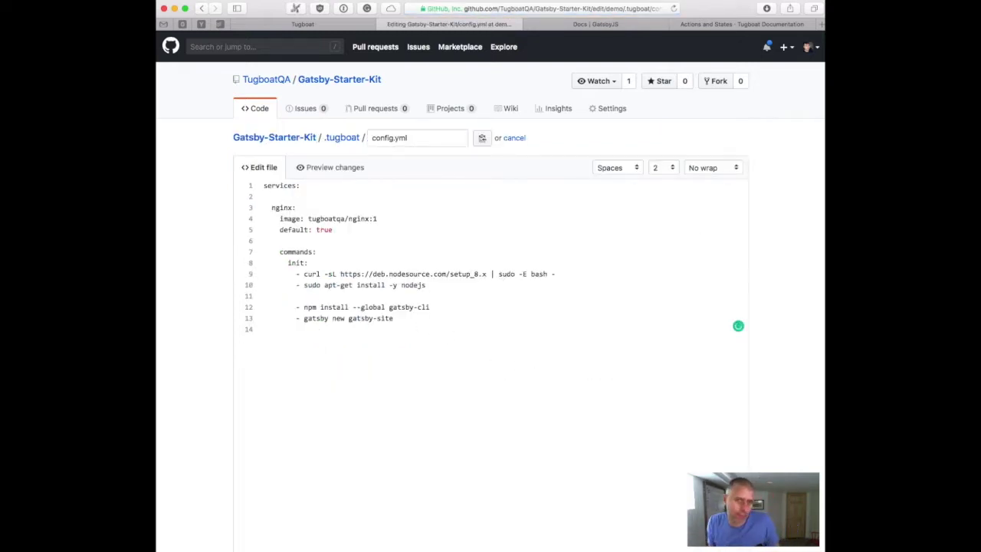
key(Return)
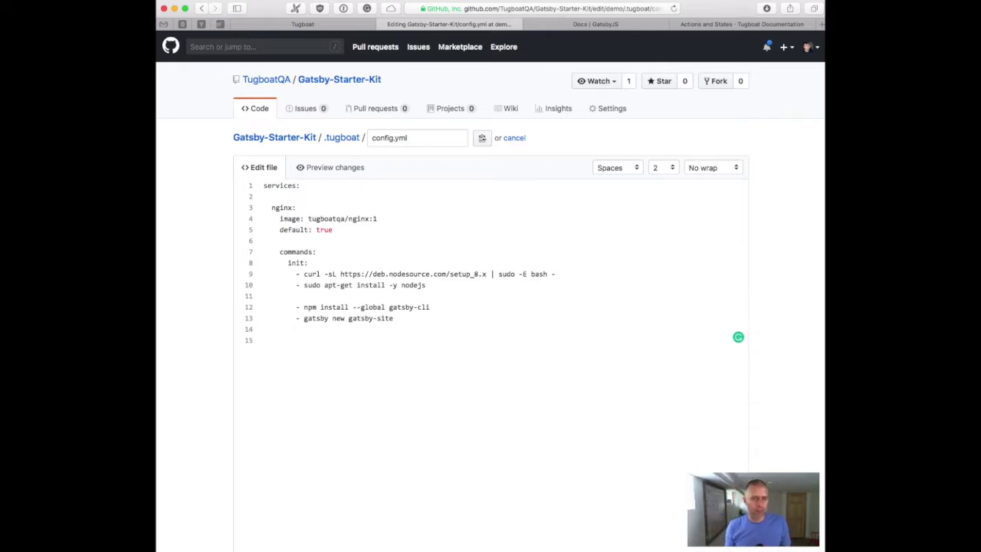
key(Return)
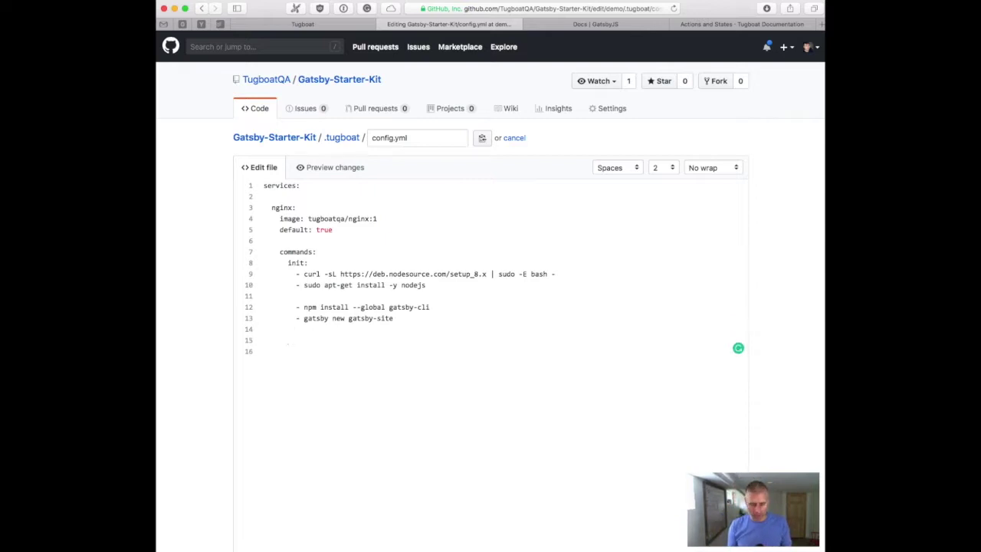
text(build:)
key(Return)
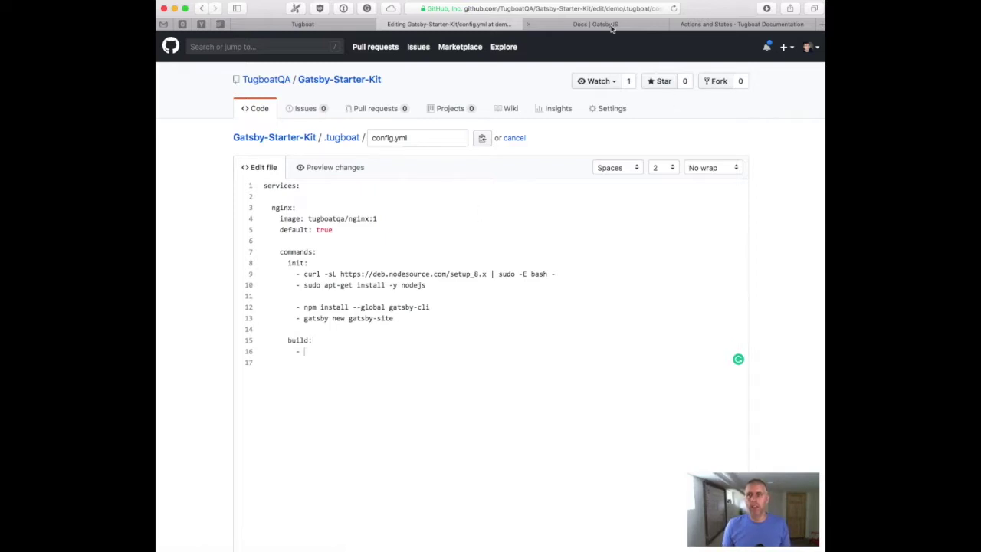
Consult the Gatsby CLI steps in the GatsbyJS docs and begin the first build command in config.yml with cd "".
click(648, 24)
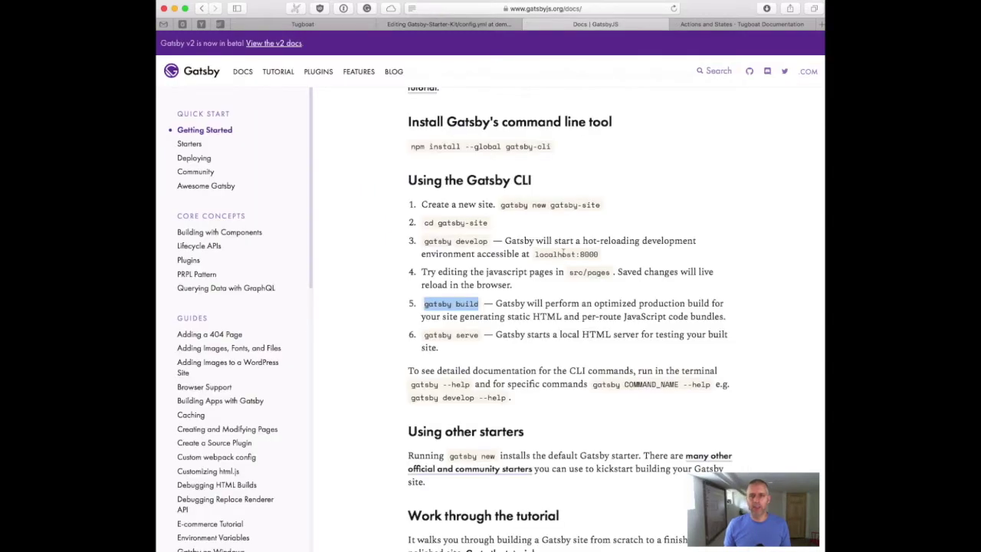
scroll(571, 241, down, 2)
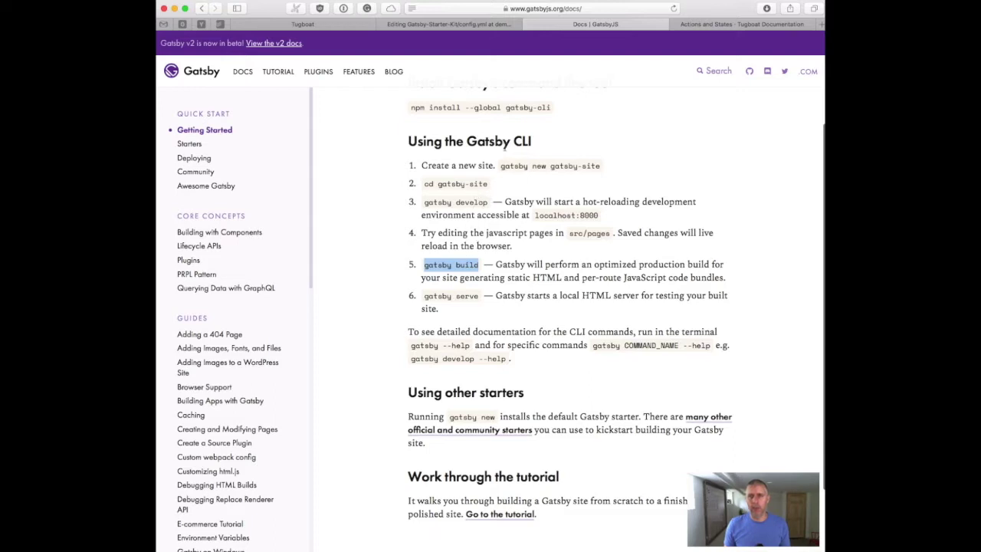
click(453, 24)
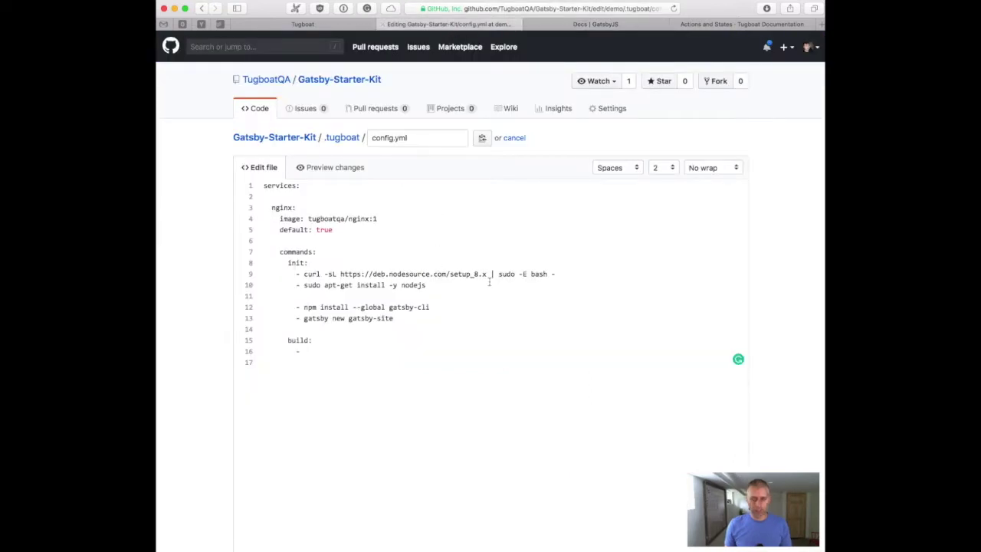
text(cd)
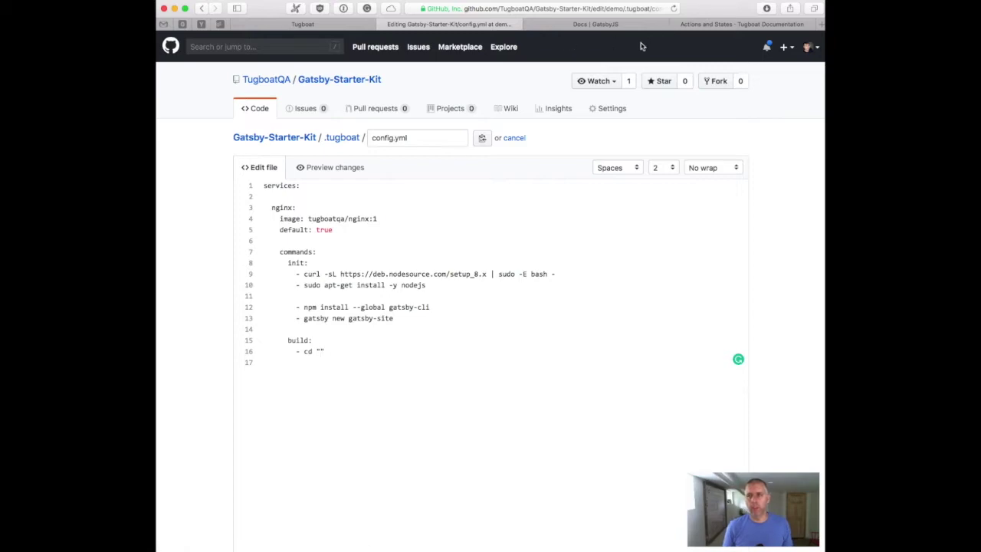
Find the variable for the cloned git repository's location in Tugboat's Environment Variables reference and copy TUGBOAT_ROOT.
click(701, 26)
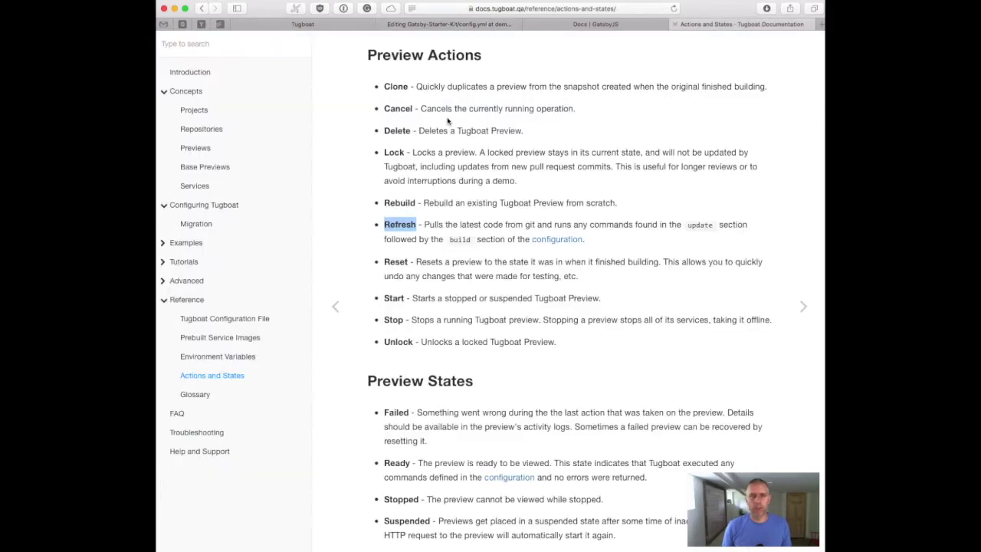
click(228, 363)
scroll(491, 252, down, 5)
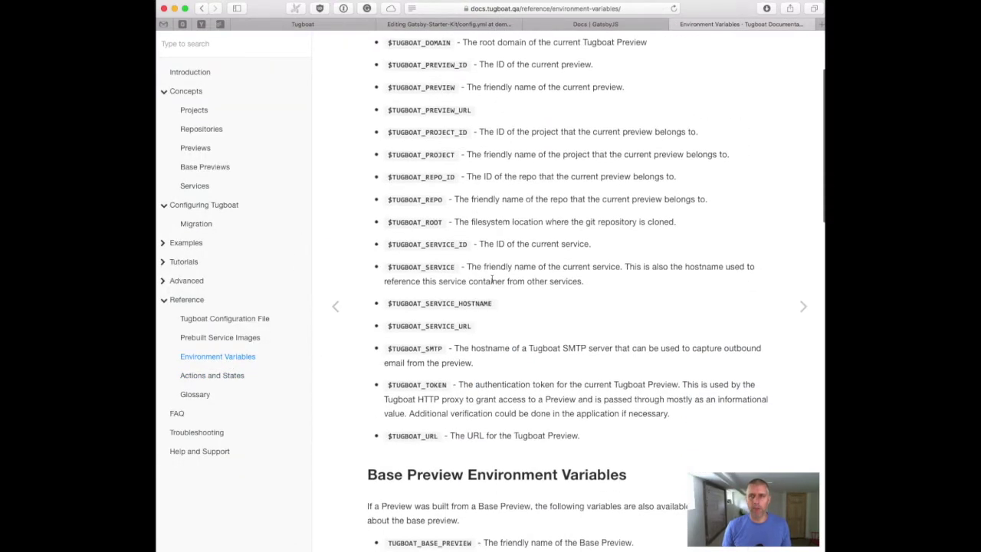
scroll(492, 283, up, 2)
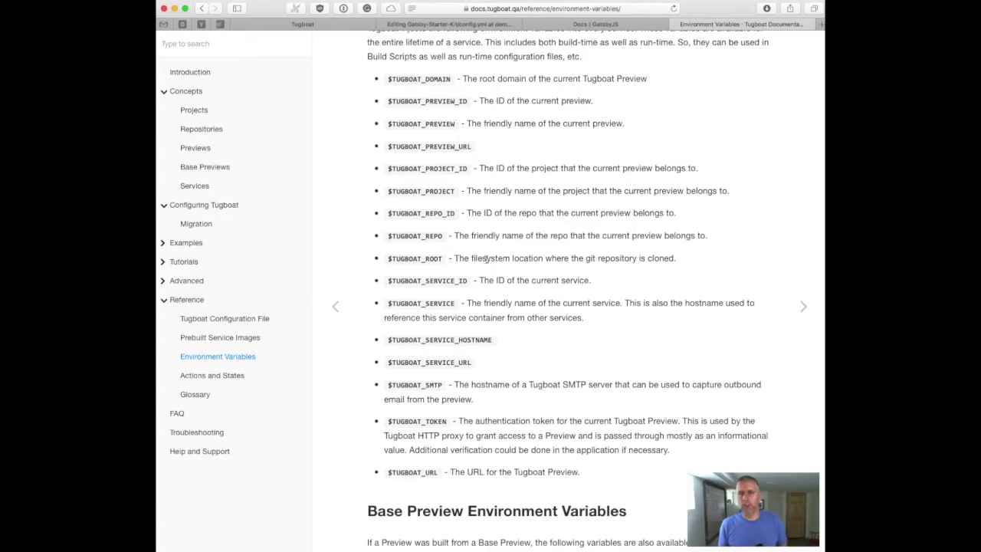
drag(443, 259, 393, 258)
key(super+c)
Insert ${TUGBOAT_ROOT}/ between the quotes of the build section's cd command in config.yml.
click(355, 27)
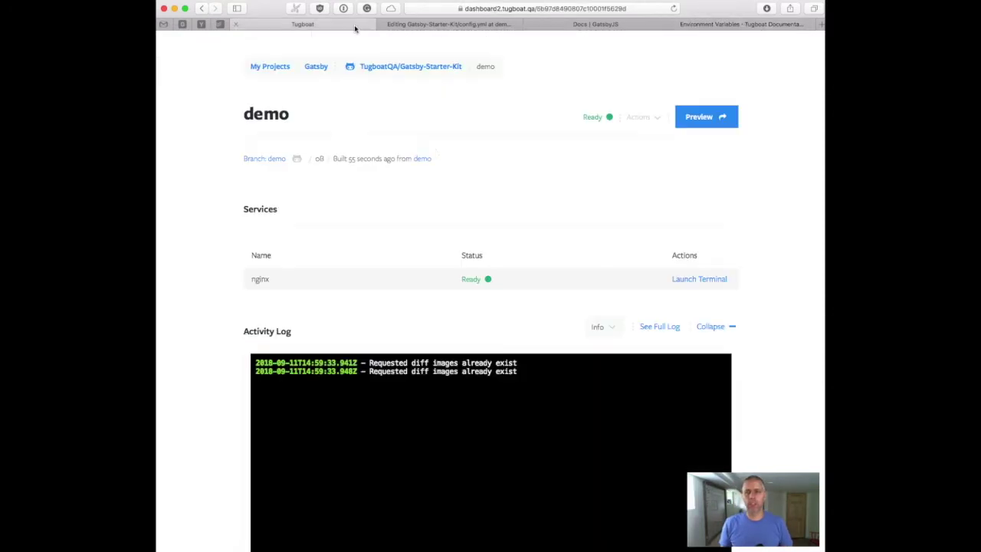
click(485, 26)
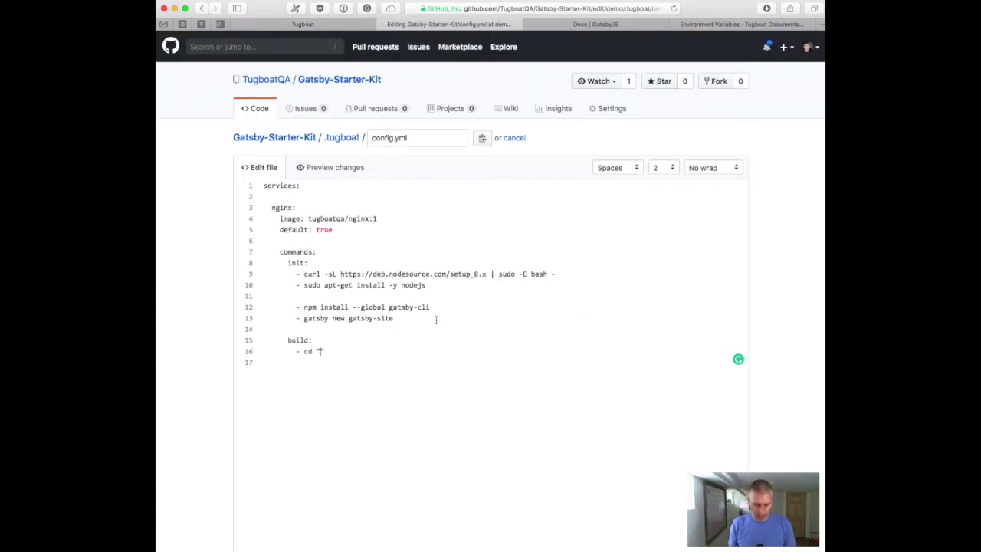
click(322, 351)
key(super+v)
text(/)
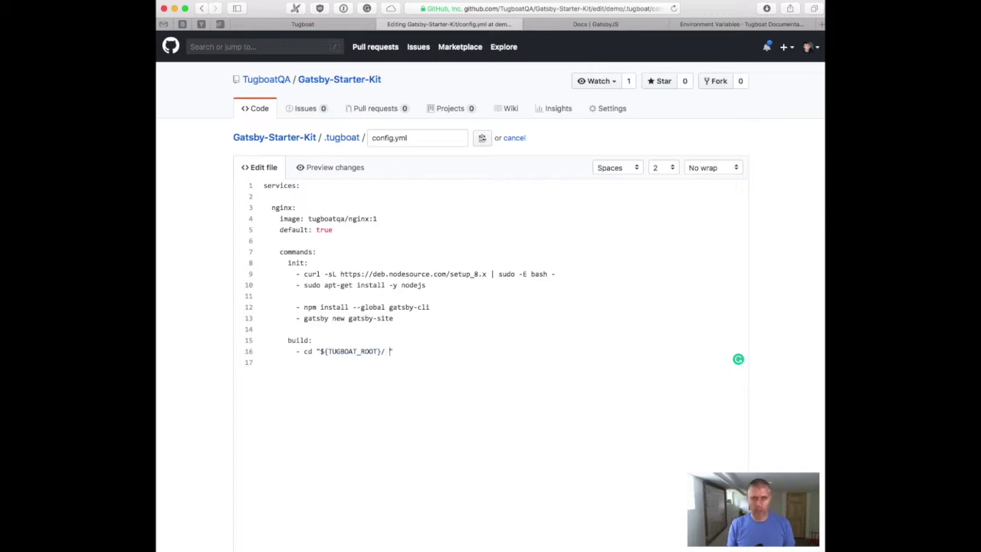
key(BackSpace)
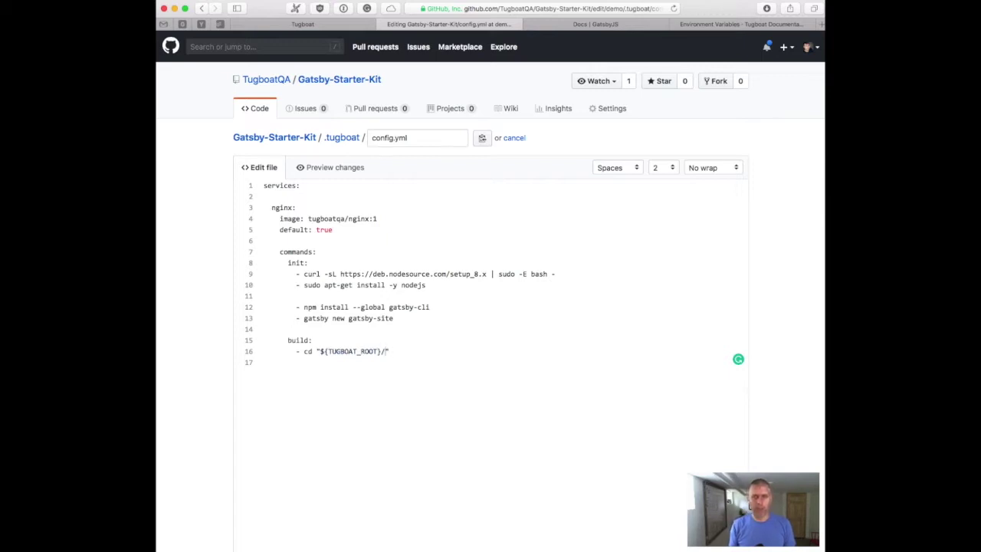
Append the site folder name gatsby-site from the init command to the build section's path, giving cd "${TUGBOAT_ROOT}/gatsby-site".
key(alt+shift+Left)
key(alt+shift+Left)
key(alt+shift+Left)
key(super+c)
click(312, 339)
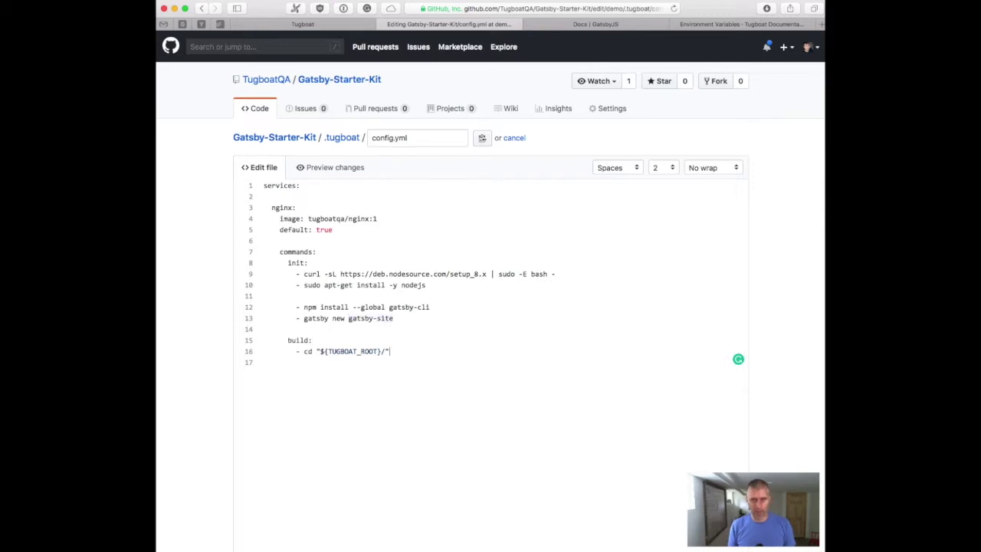
key(super+v)
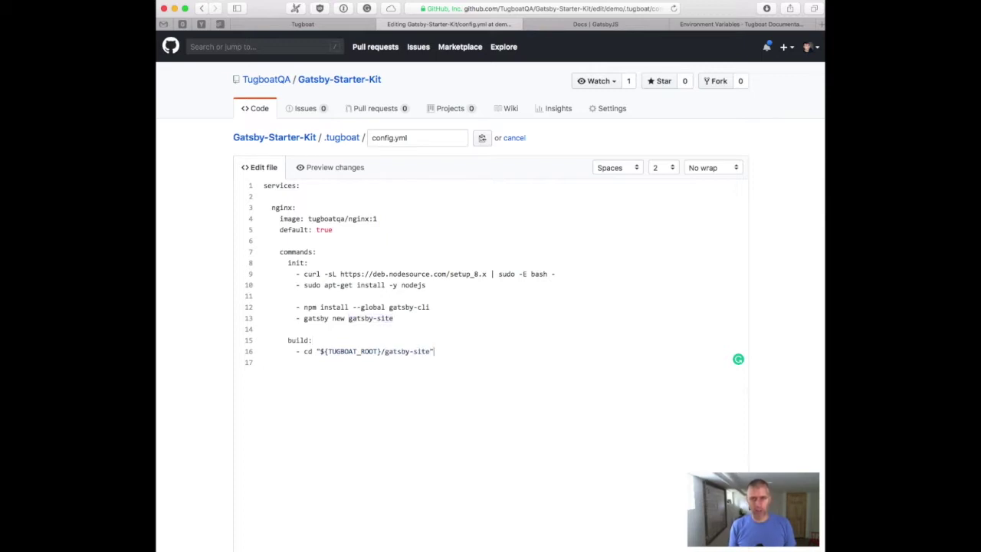
Extend the build section's cd command in config.yml with && gatsby build --verbose.
text(&& )
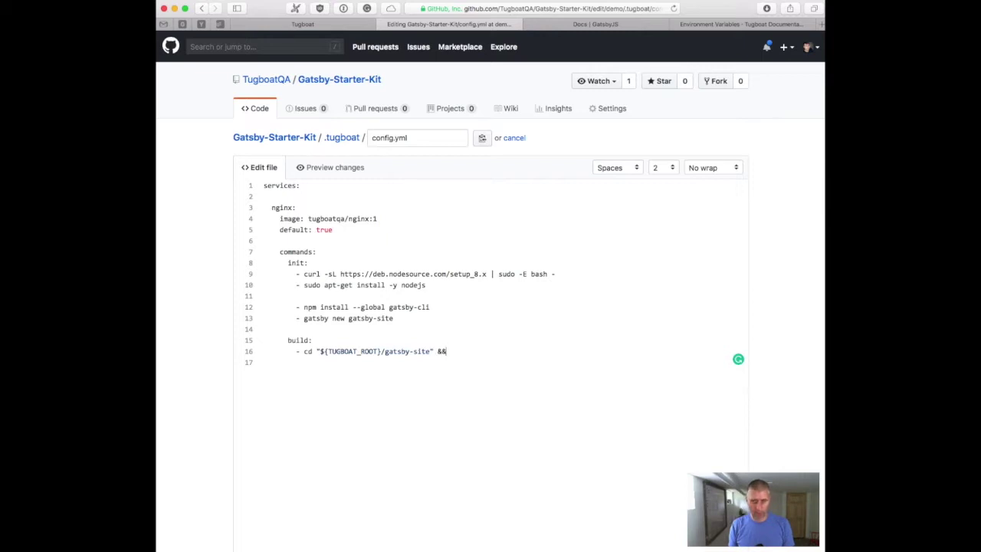
text(gatsby)
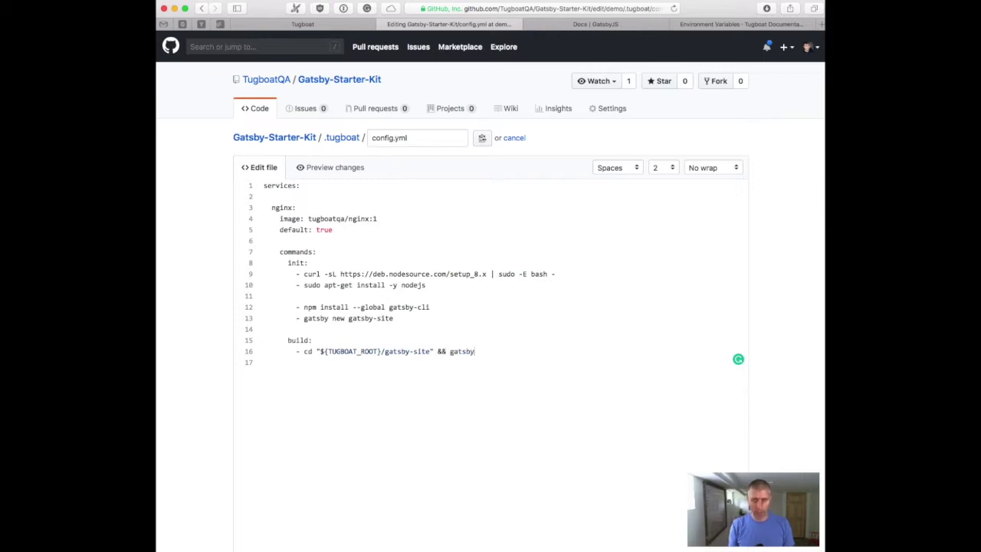
text( build)
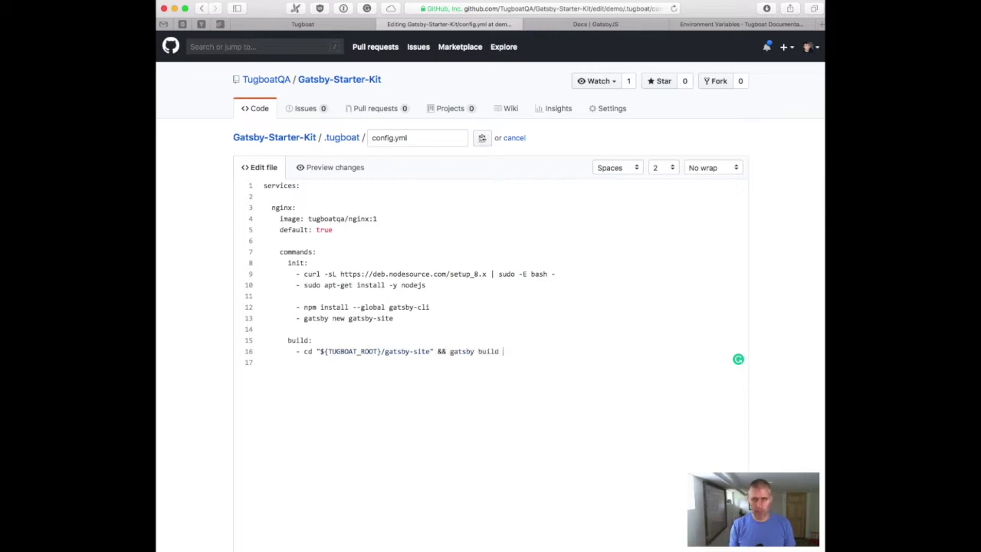
text( --verbose)
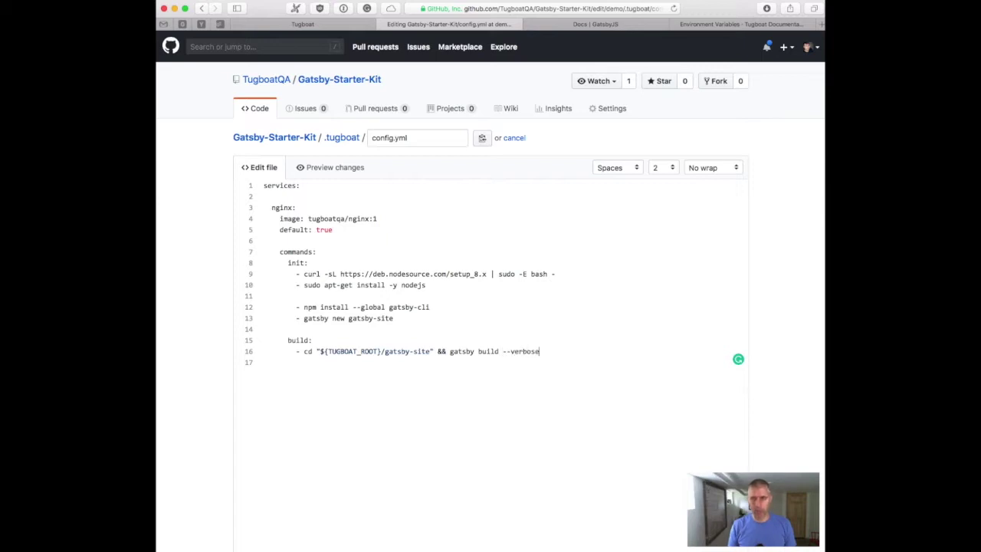
Add a second build command, ln -snf "${TUGBOAT_ROOT}/gatsby-site/public", reusing the path from the cd command.
key(Return)
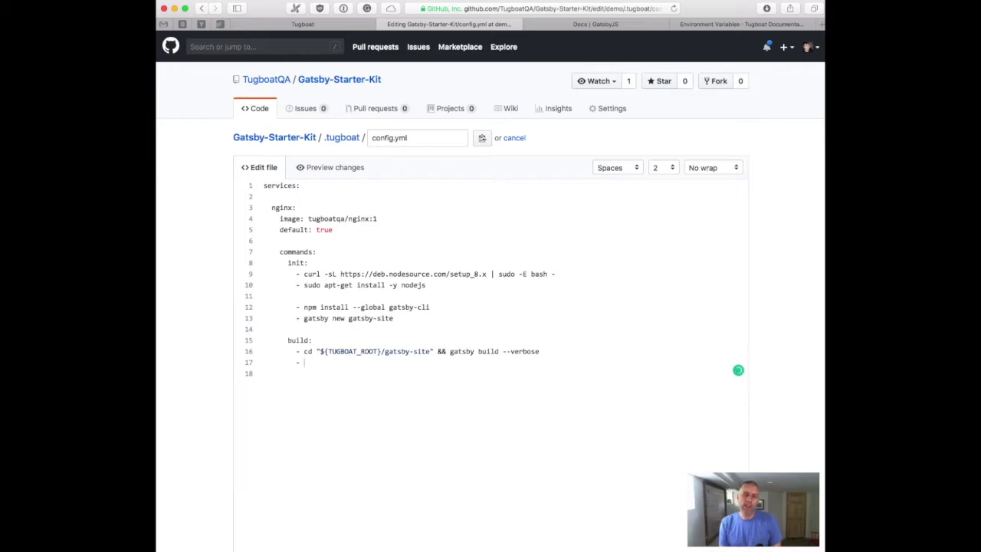
text(l)
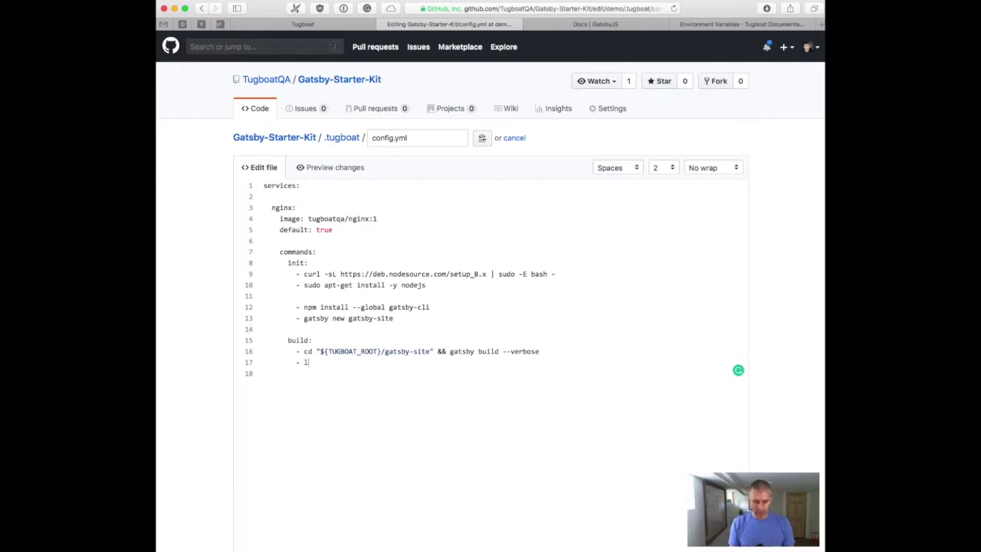
text(n -snf ")
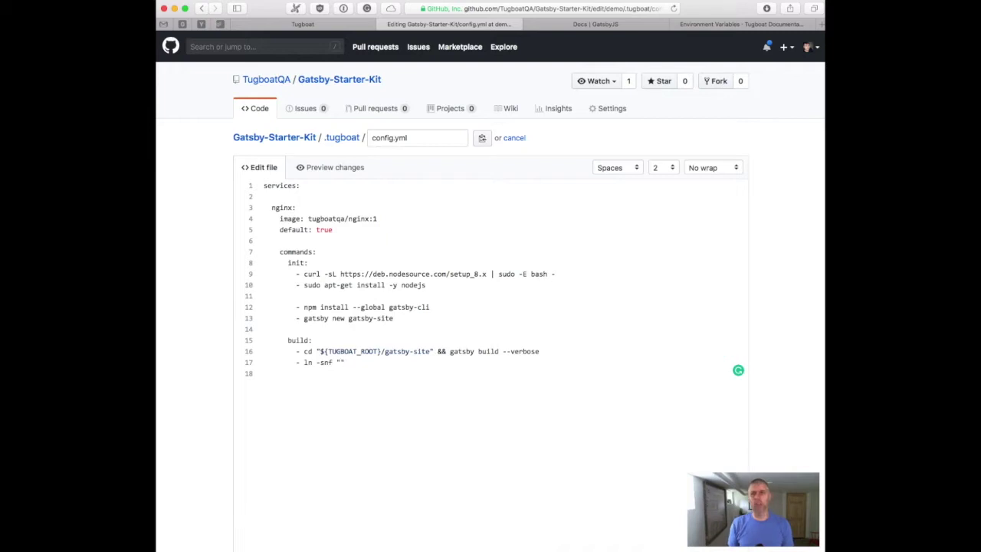
drag(430, 351, 321, 351)
key(super+c)
click(343, 361)
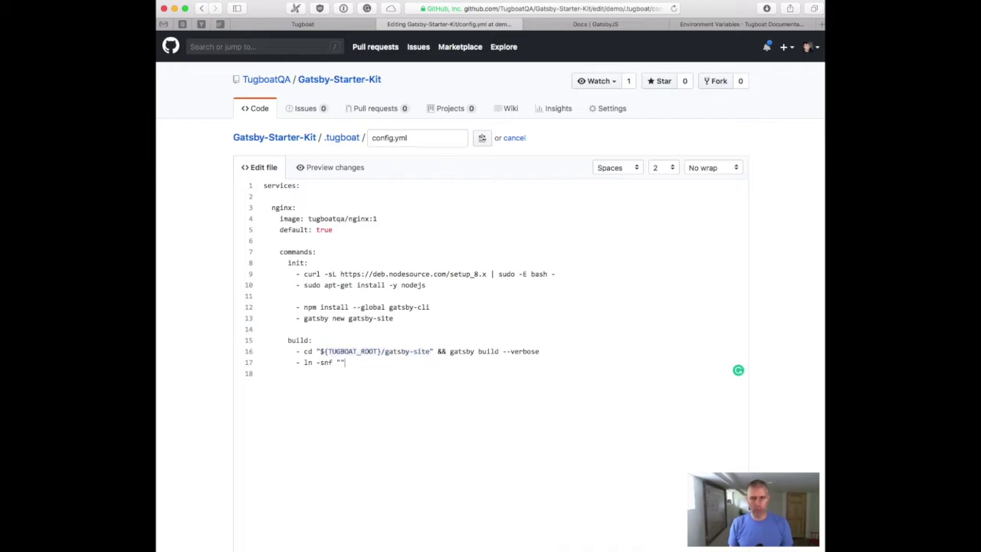
key(super+v)
text(/public)
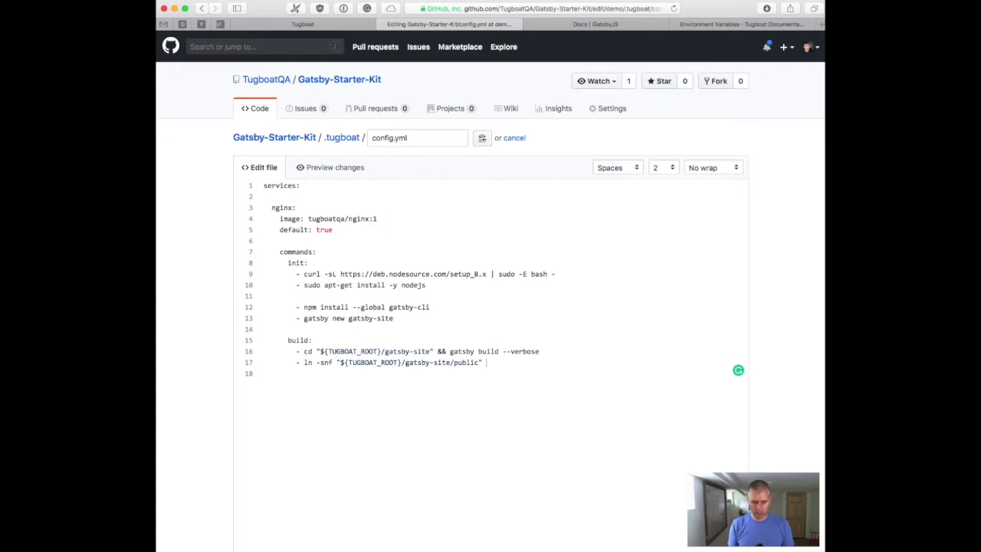
Complete the ln command with the link location "${DOCROOT}" and commit config.yml directly to the demo branch.
text( ""${})
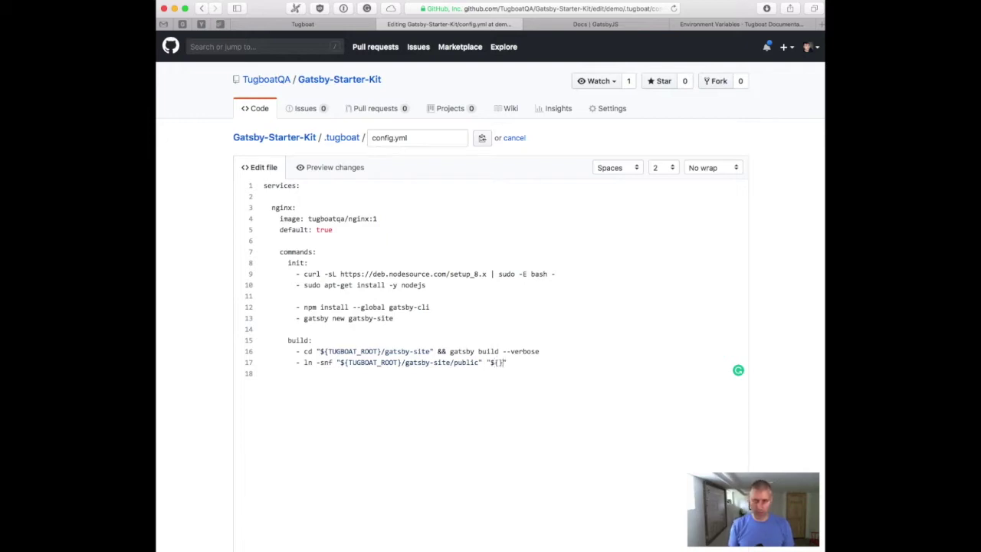
text(DOCROOT)
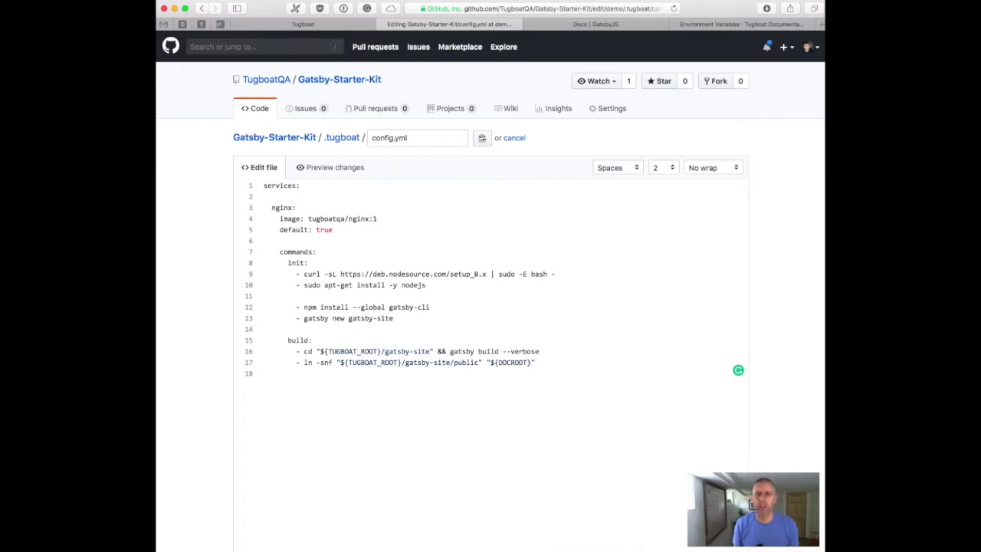
scroll(491, 306, down, 5)
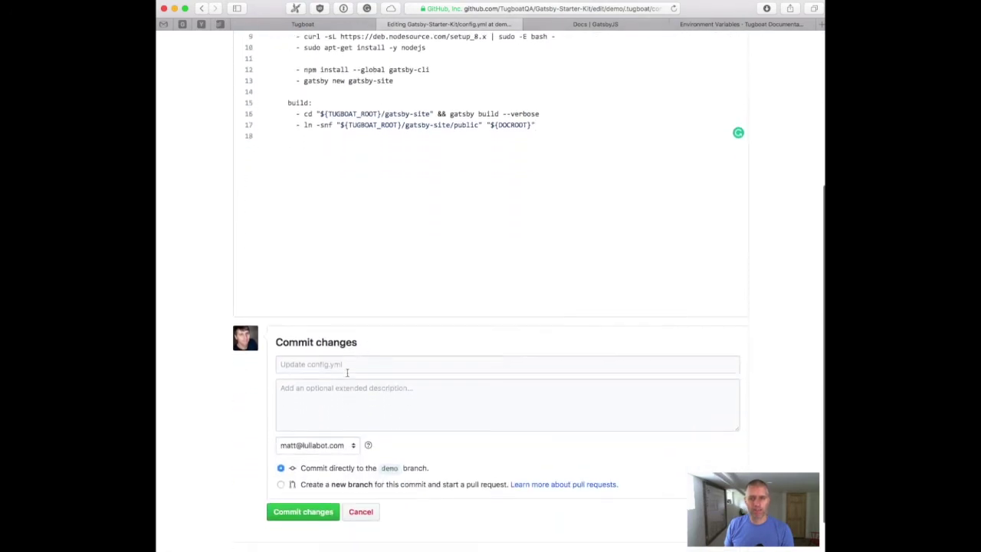
click(314, 506)
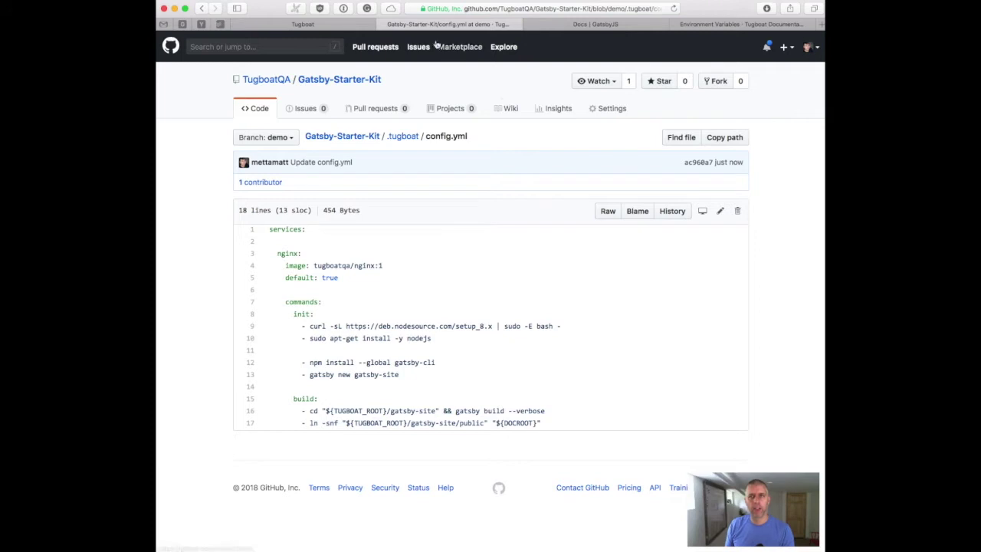
Switch to the Tugboat dashboard and rebuild the demo preview from the updated configuration.
click(359, 24)
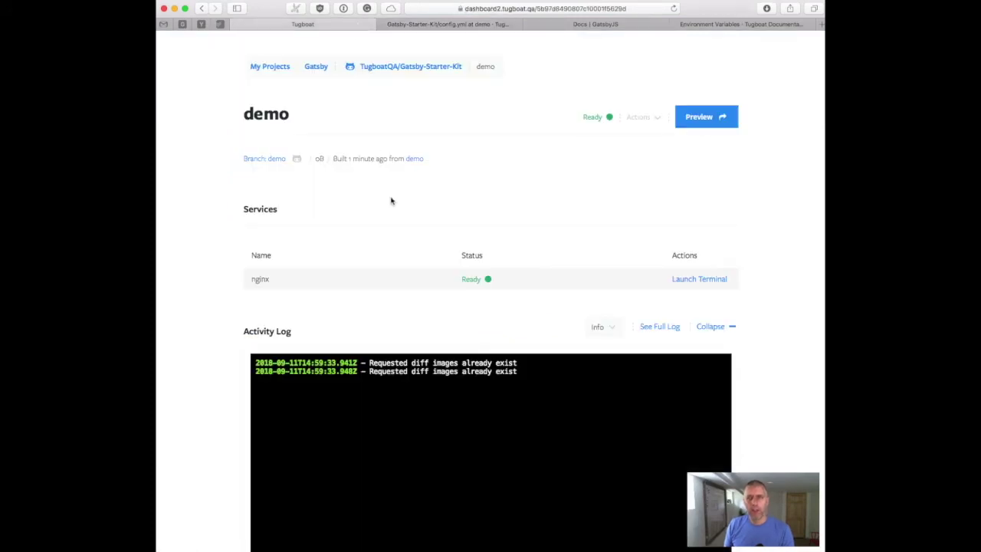
scroll(391, 200, down, 2)
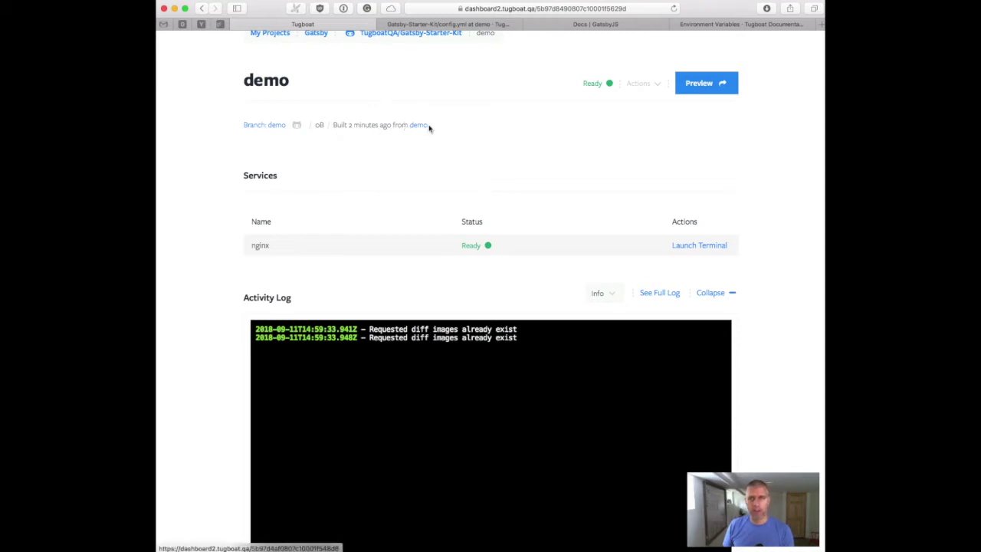
scroll(468, 144, up, 1)
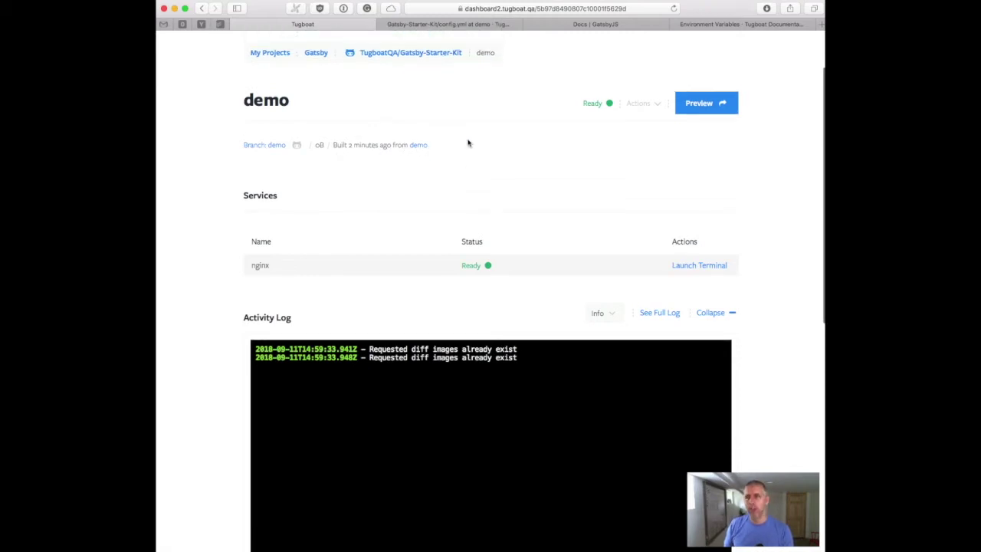
click(659, 108)
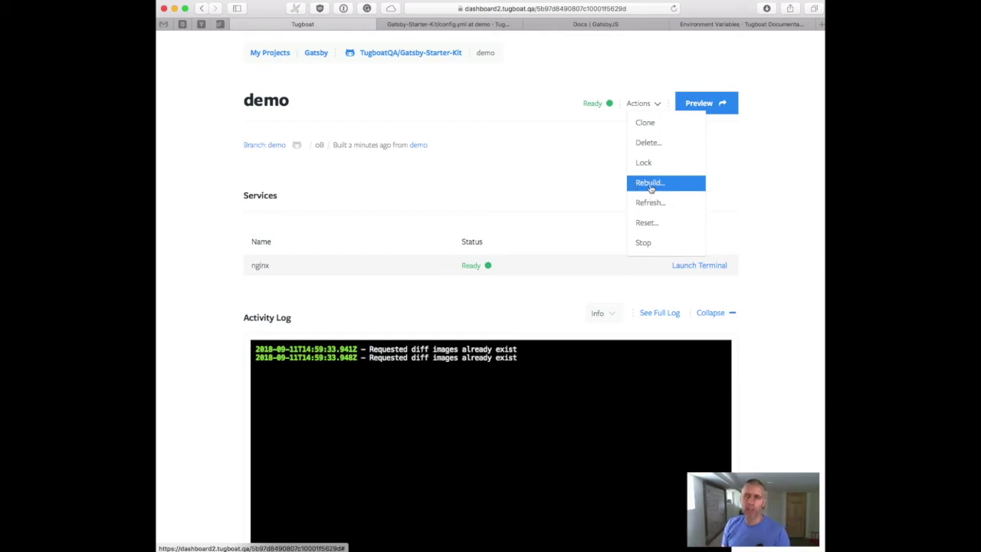
click(650, 188)
click(611, 169)
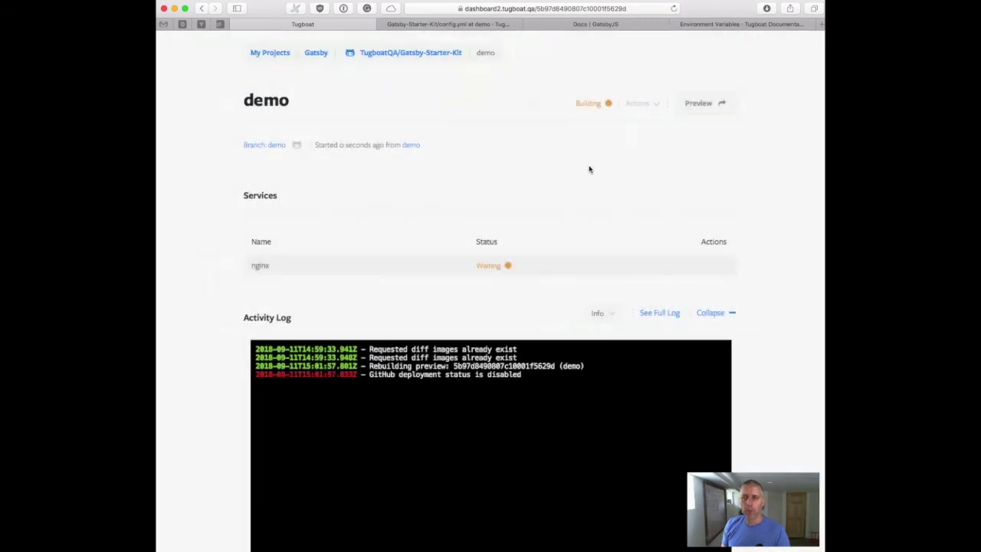
Follow the demo rebuild in the Activity Log through the ln -snf command and open the built preview site.
scroll(189, 265, down, 1)
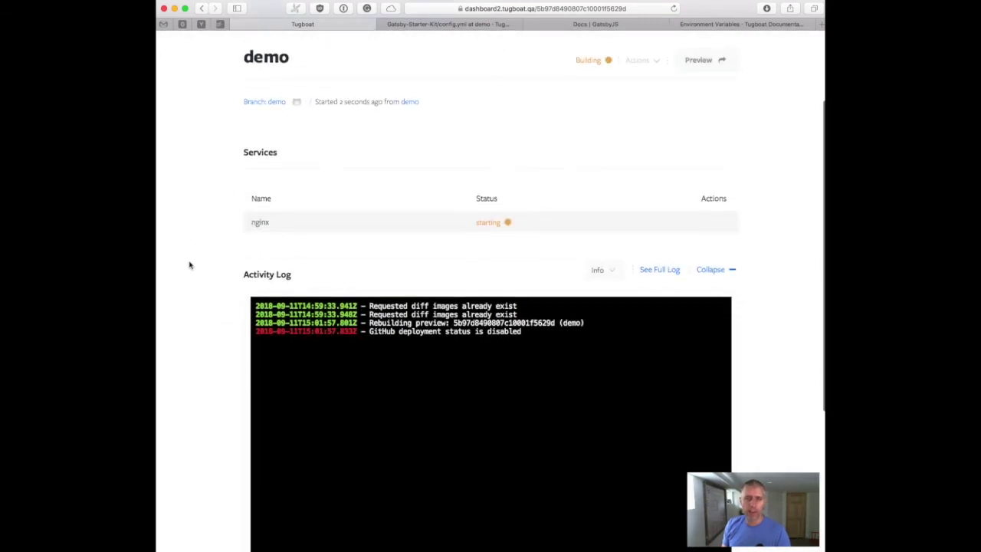
scroll(189, 265, down, 2)
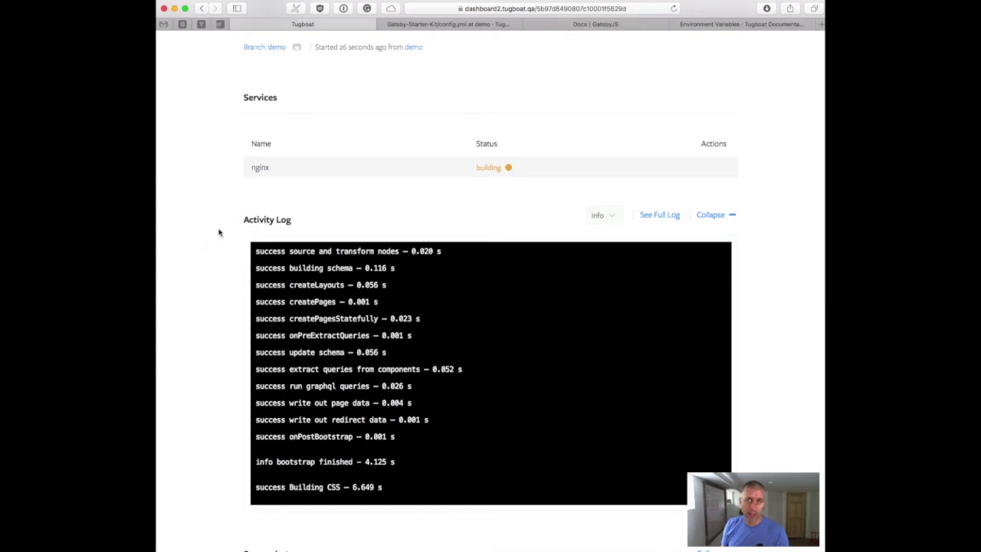
scroll(341, 147, up, 1)
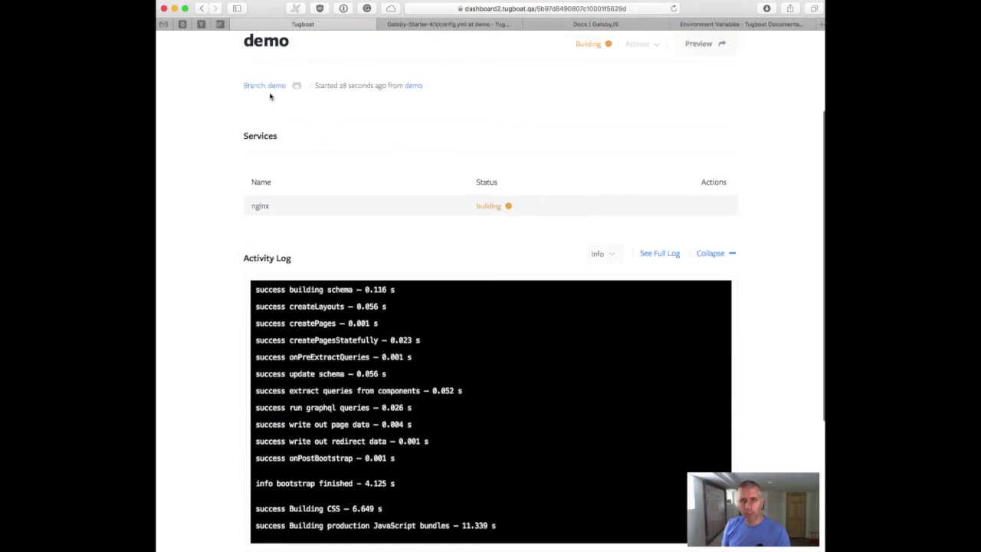
scroll(320, 145, down, 1)
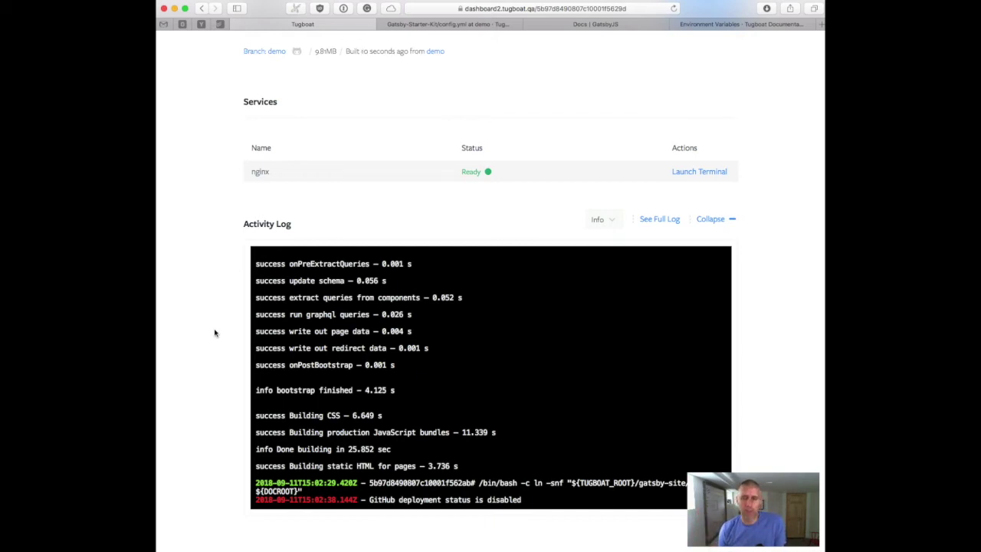
scroll(215, 333, down, 3)
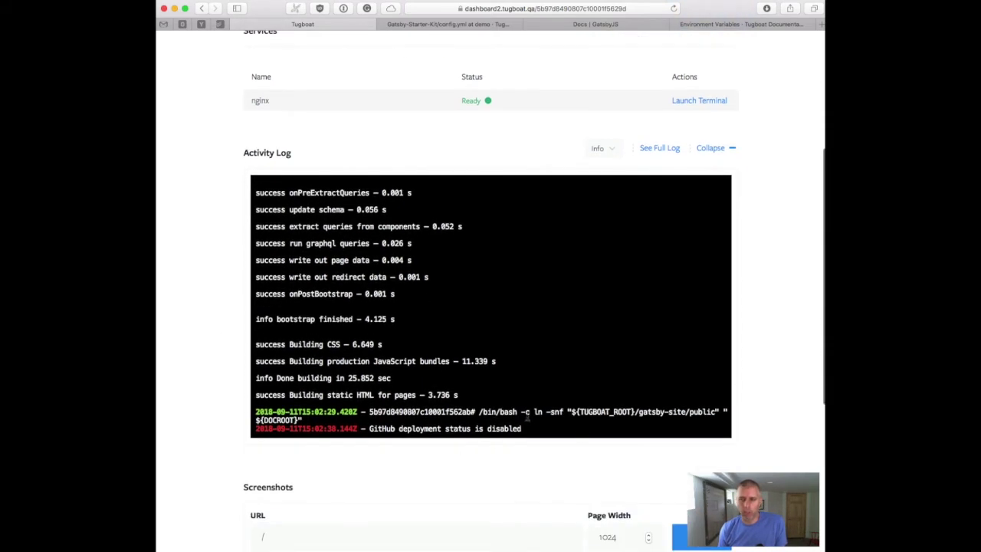
drag(529, 414, 642, 413)
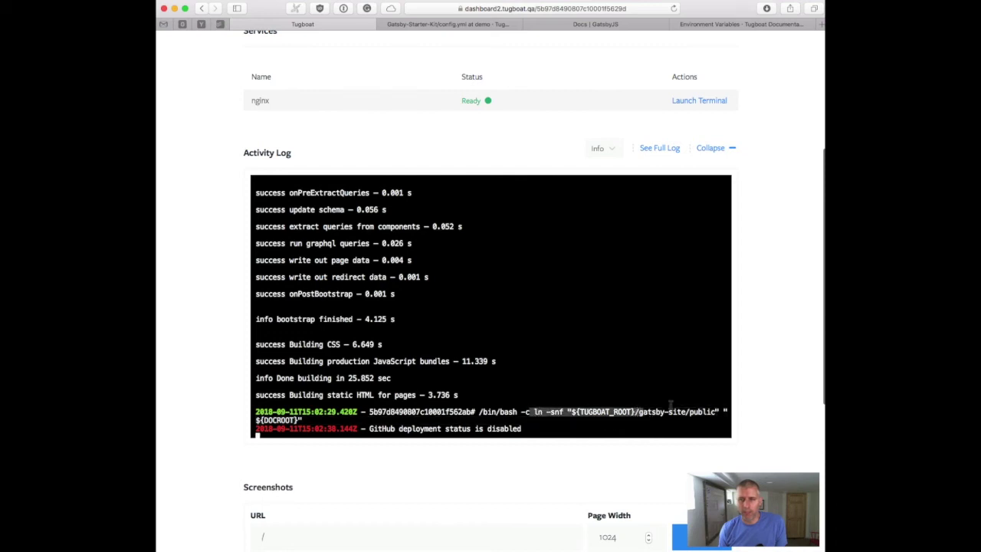
scroll(775, 361, up, 10)
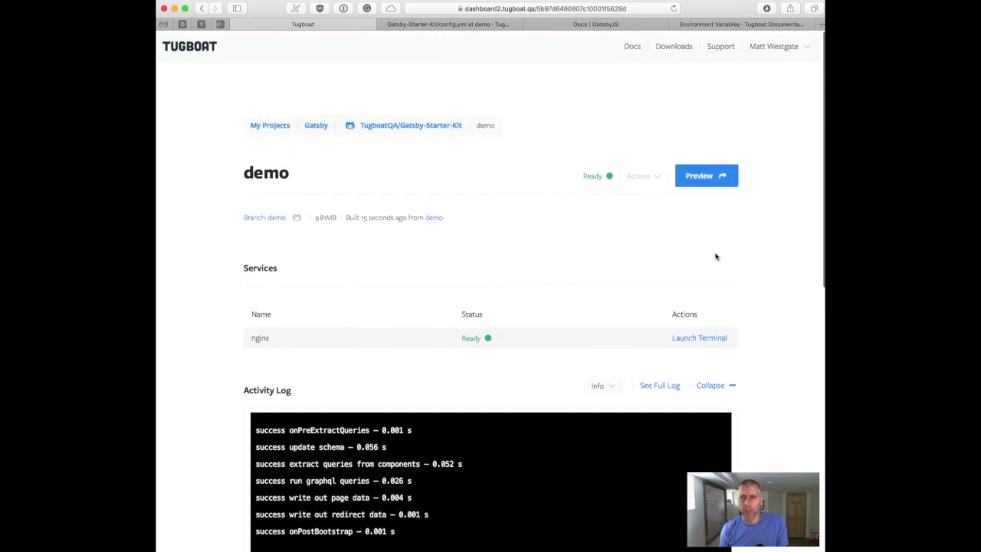
click(711, 181)
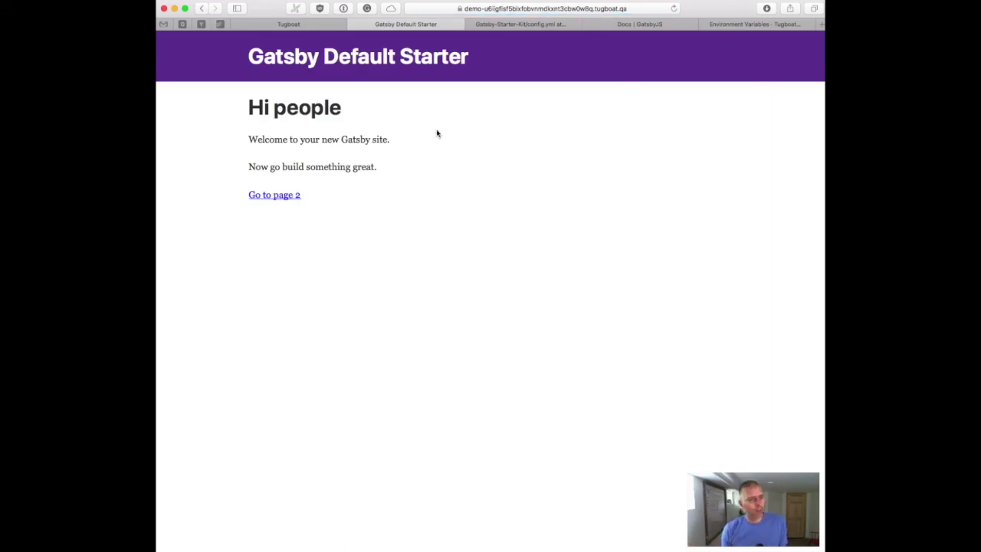
Revisit Tugboat's Environment Variables reference, and open tugboat.qa to look through its home page.
click(729, 25)
scroll(554, 222, up, 3)
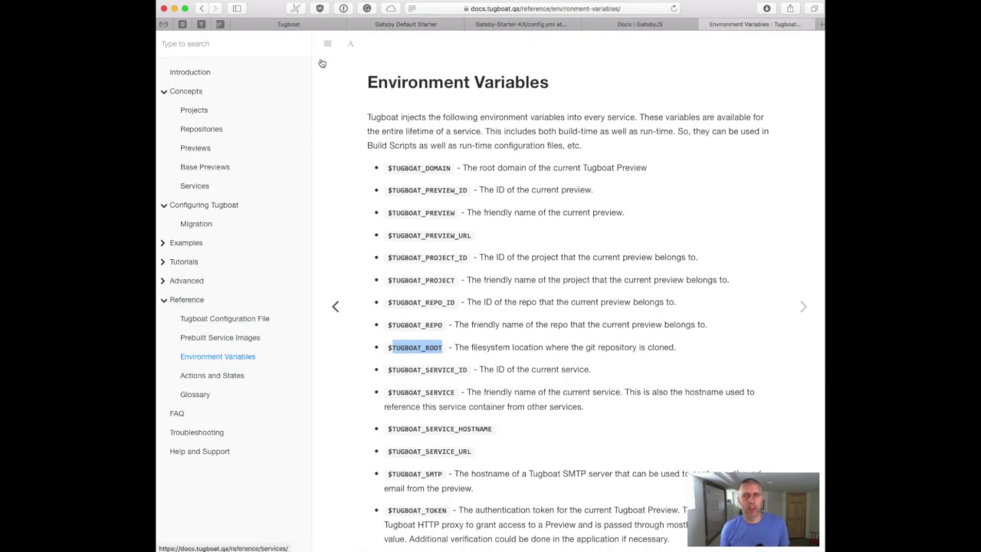
click(288, 24)
click(443, 10)
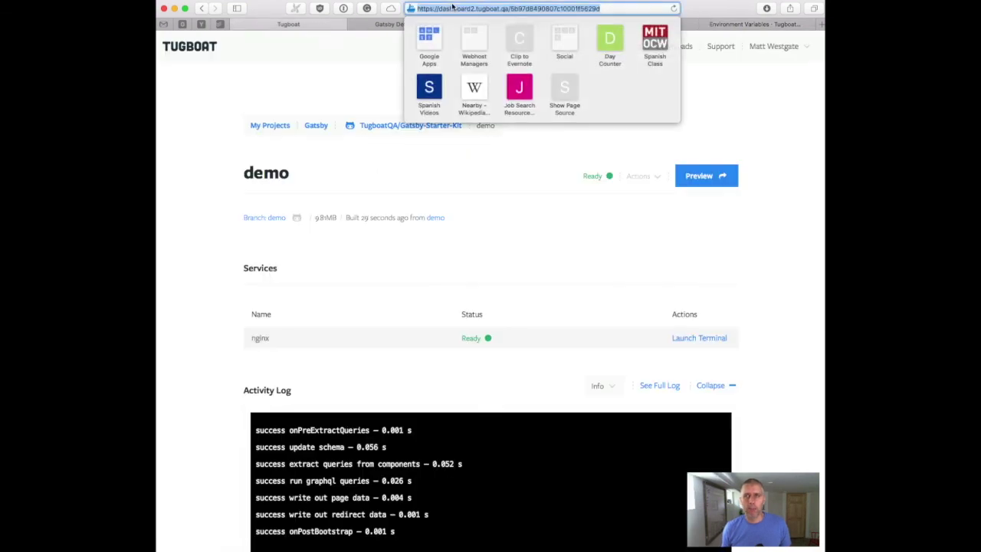
text(tugboat.qa)
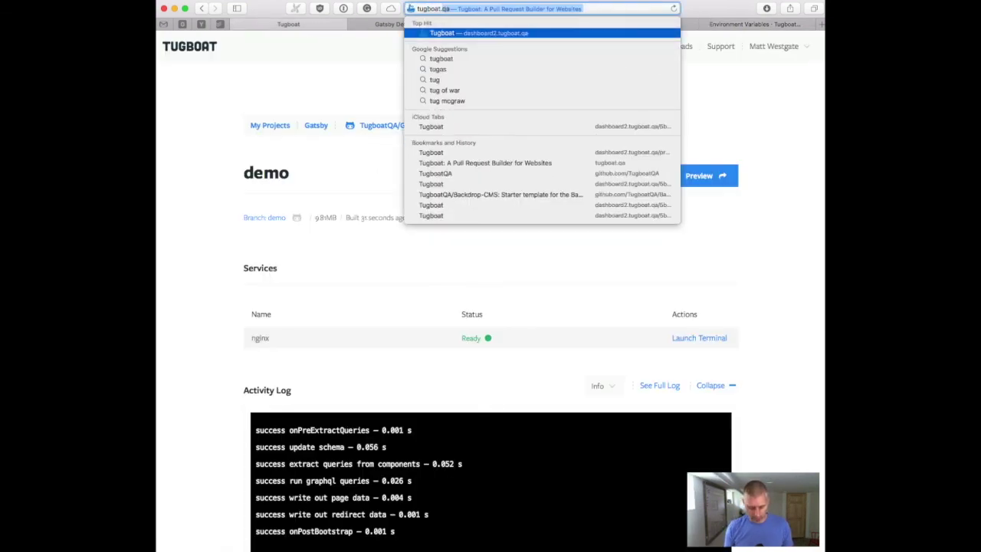
key(Return)
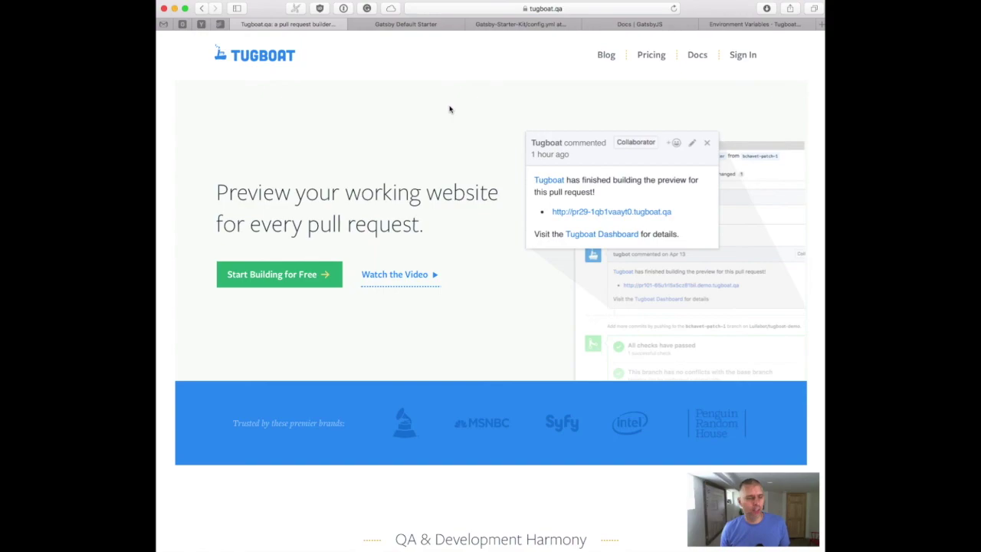
scroll(450, 109, down, 20)
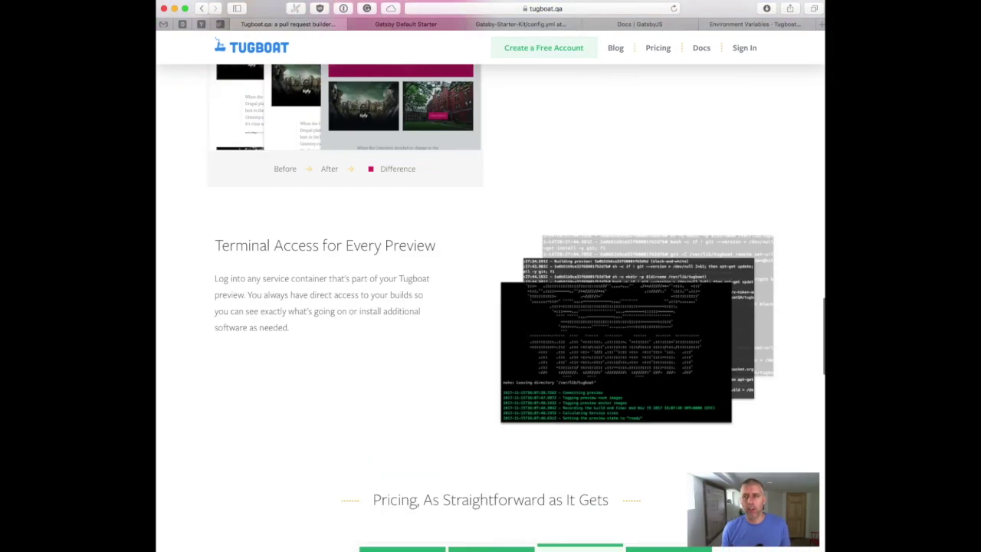